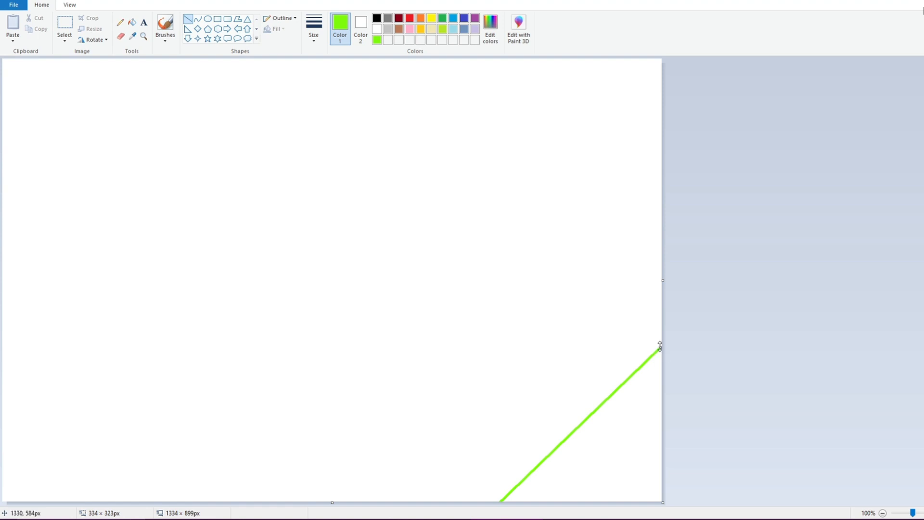
- Fill the large area above the green diagonal line with the same bright green
click(132, 23)
click(216, 181)
- Mix a darker green (83, 166, 0), draw a diagonal about 582 × 585 px above the bright band, and fill everything above it
click(490, 26)
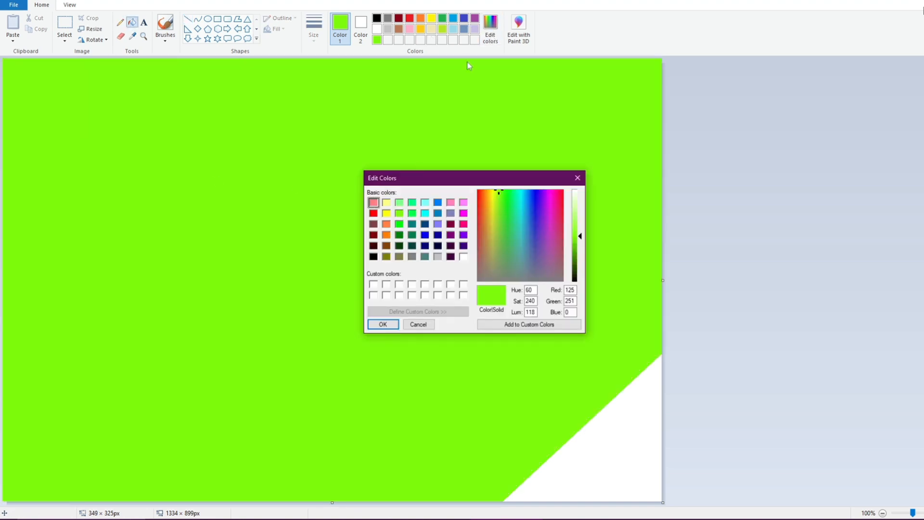
drag(582, 239, 581, 258)
click(383, 324)
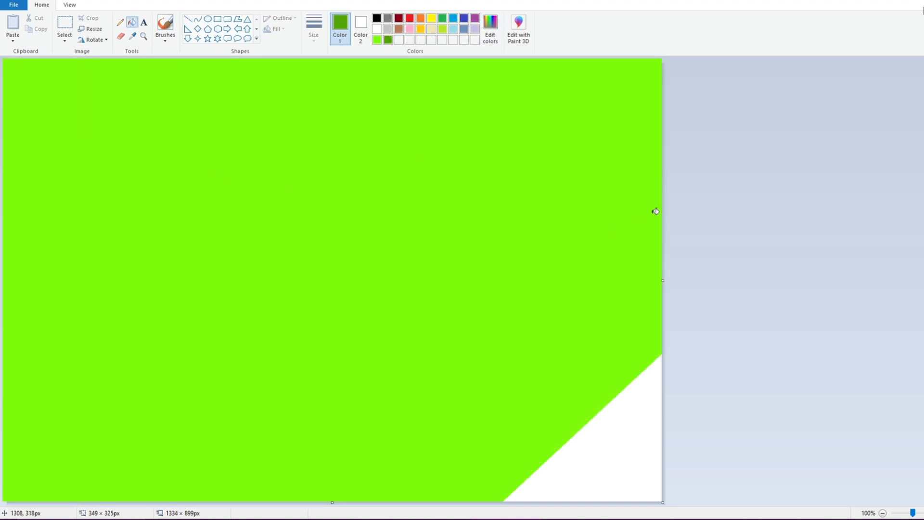
click(187, 19)
mouse_move(660, 214)
mouse_down()
mouse_move(628, 227)
mouse_move(379, 500)
mouse_up()
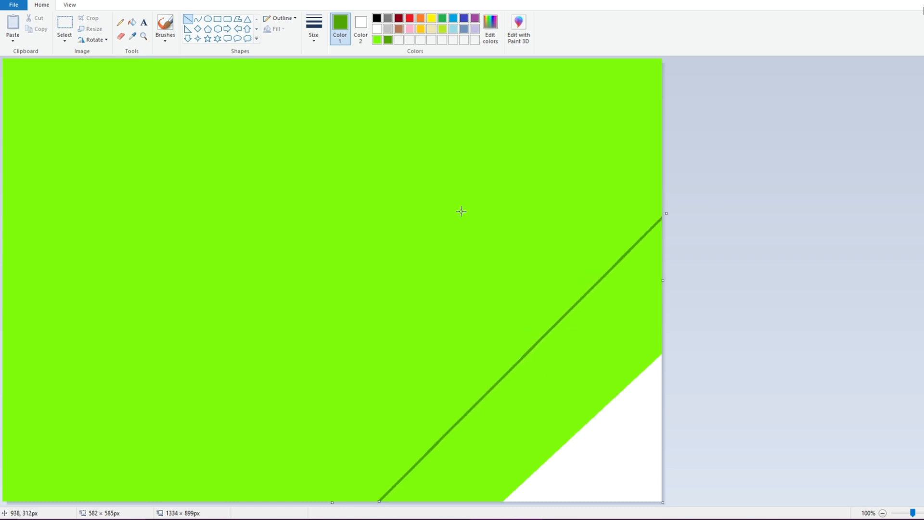
click(132, 22)
click(299, 118)
- Mix dark green (61, 121, 0), draw a diagonal about 922 × 868 px above the medium green band, and fill everything above it
click(187, 19)
click(492, 29)
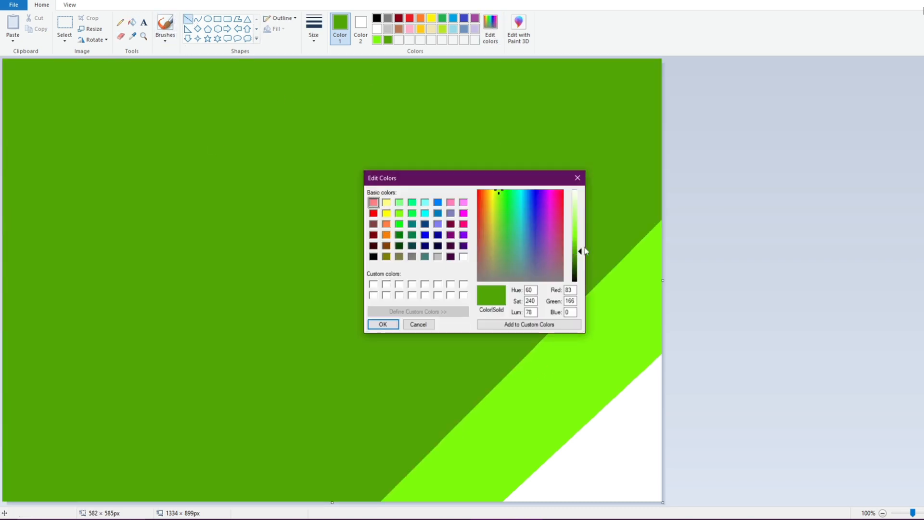
drag(581, 251, 580, 260)
click(386, 321)
mouse_move(659, 107)
mouse_down()
mouse_move(544, 179)
mouse_move(259, 499)
mouse_up()
drag(661, 107, 663, 83)
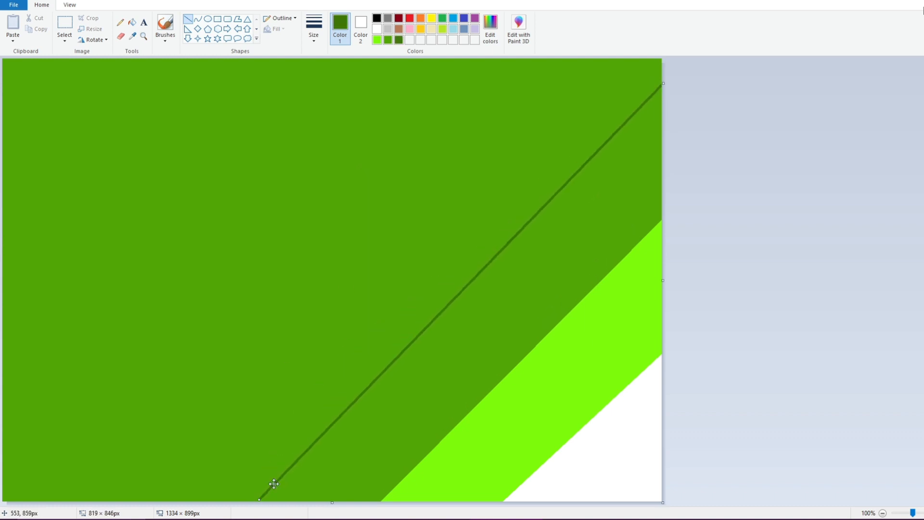
drag(259, 499, 208, 512)
click(131, 22)
click(191, 121)
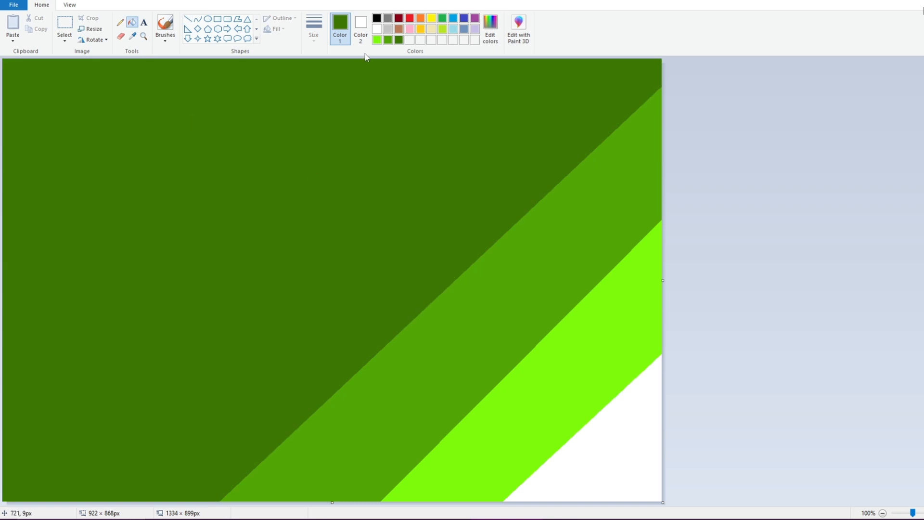
- Mix an even darker green, draw a diagonal about 923 × 916 px above the last band, and fill the area above it
click(188, 19)
click(490, 29)
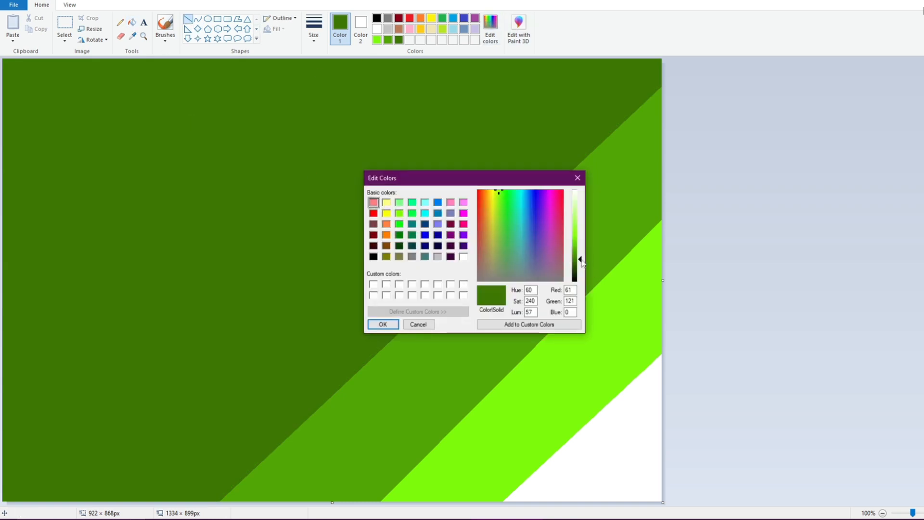
drag(580, 261, 581, 275)
click(382, 324)
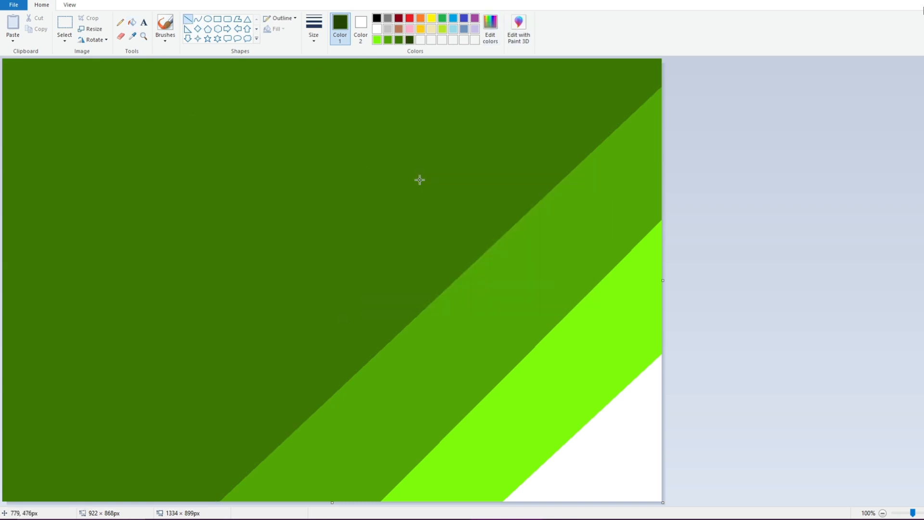
drag(464, 58, 17, 506)
drag(465, 59, 470, 58)
click(132, 23)
click(146, 115)
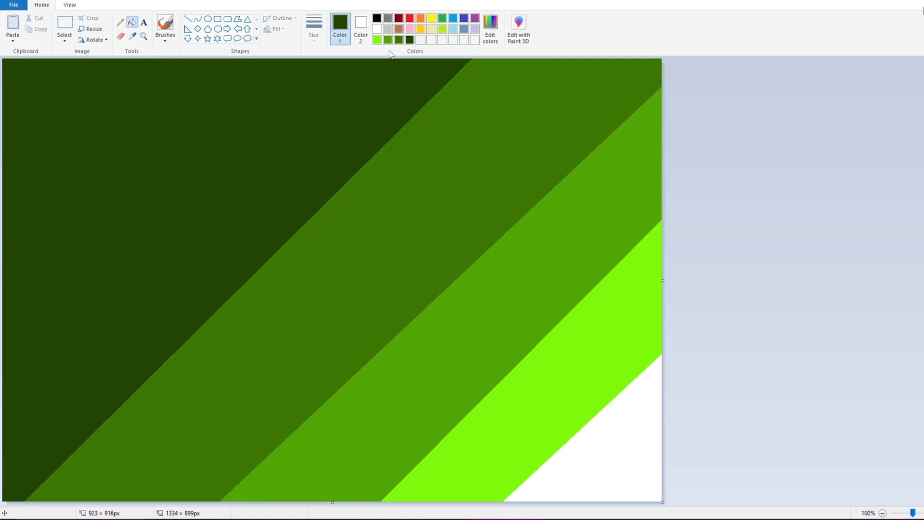
- Mix a near-black green (12, 23, 0), draw a diagonal cutting off the upper-left corner, and fill that corner with it
click(489, 29)
drag(580, 260, 580, 277)
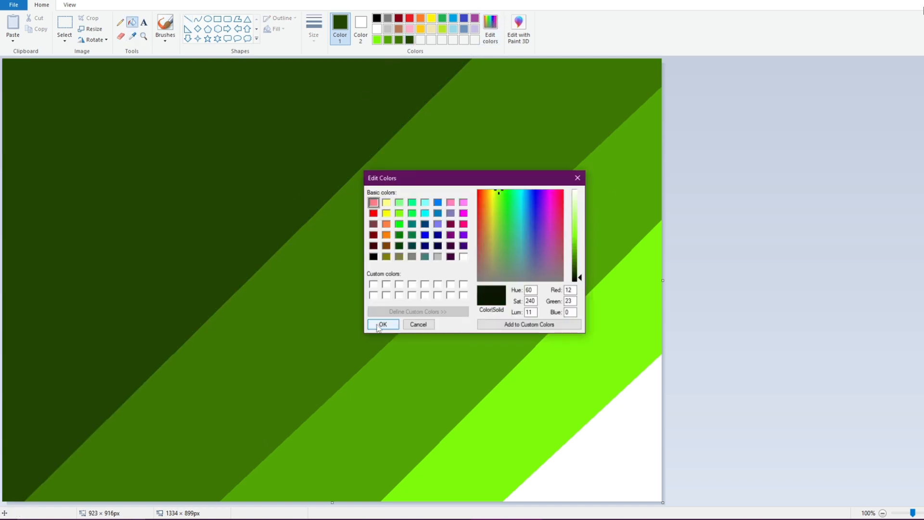
click(378, 325)
click(187, 19)
drag(217, 59, 2, 351)
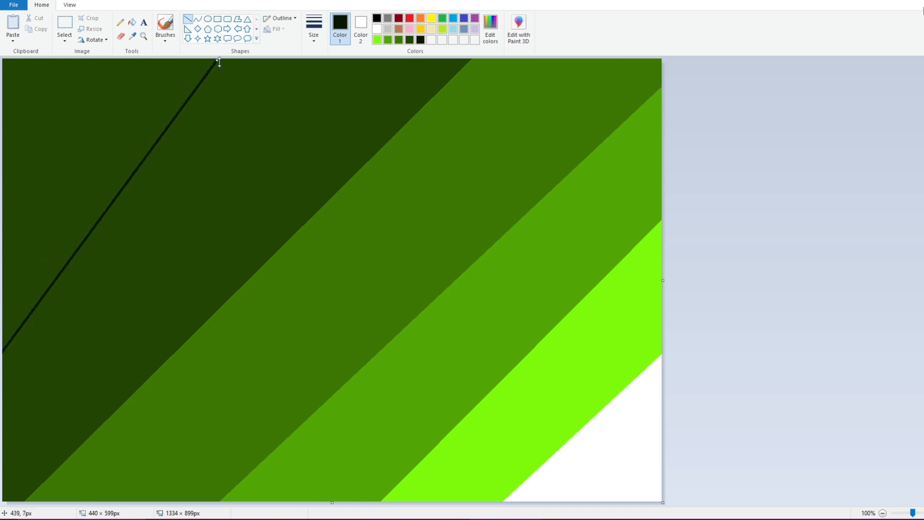
drag(218, 62, 294, 59)
click(132, 22)
click(236, 172)
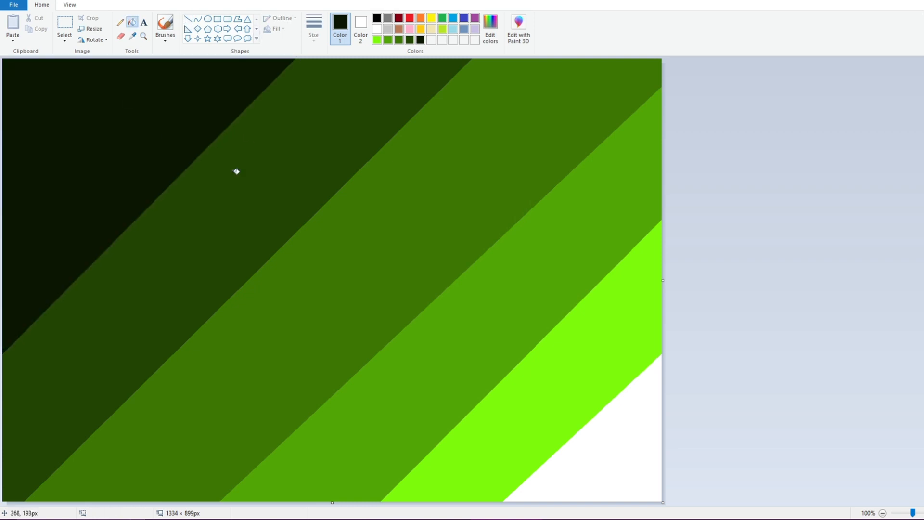
- Resize the image to 1 pixel wide without maintaining the aspect ratio
click(90, 29)
click(108, 65)
click(35, 120)
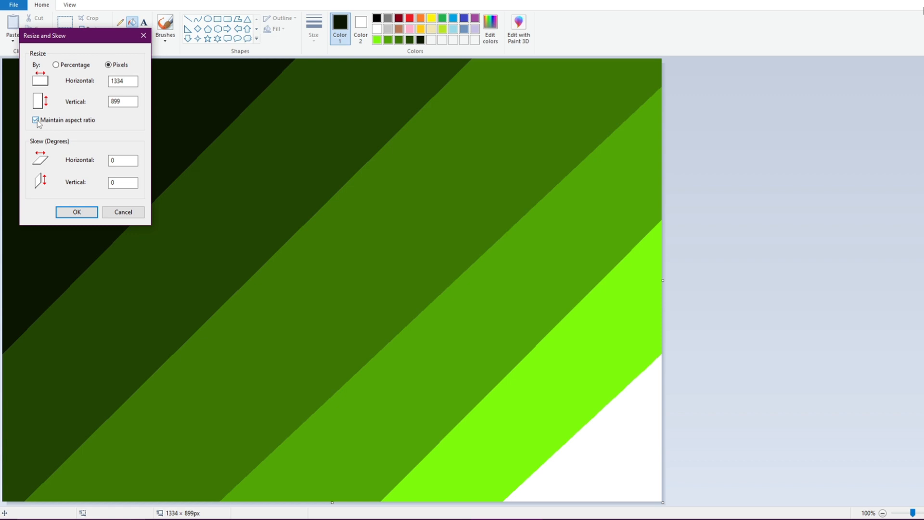
double_click(129, 78)
text(1)
key(Return)
- Resize the image back to 1334 pixels wide without maintaining the aspect ratio
click(91, 29)
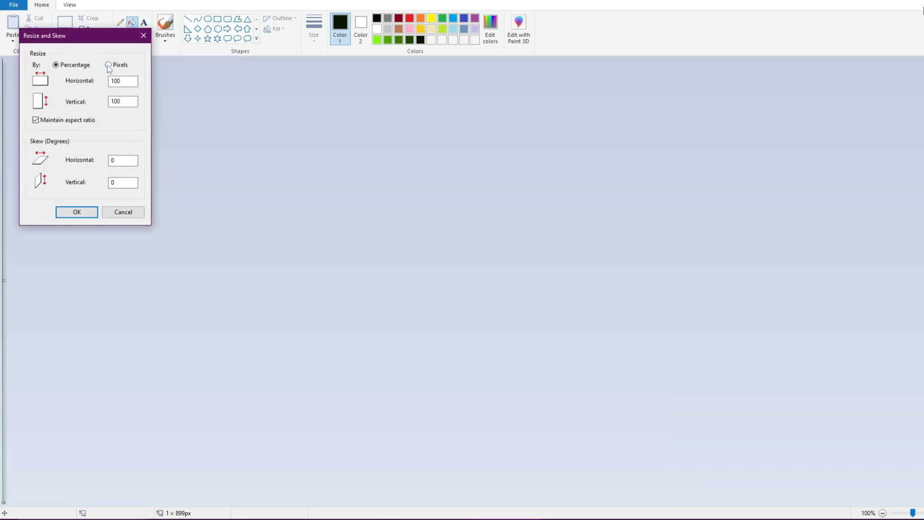
click(108, 65)
click(43, 122)
click(119, 82)
text(334)
key(Return)
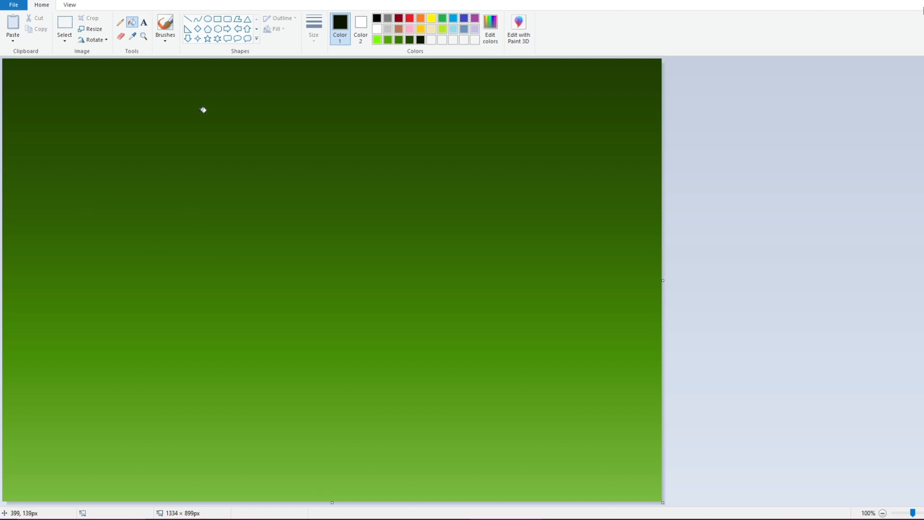
- Set the canvas height to 871 px with a white strip below the gradient, and paint a wavy bright green outline just above the strip
mouse_move(332, 501)
mouse_down()
mouse_move(329, 460)
mouse_move(328, 488)
mouse_up()
key(ctrl+z)
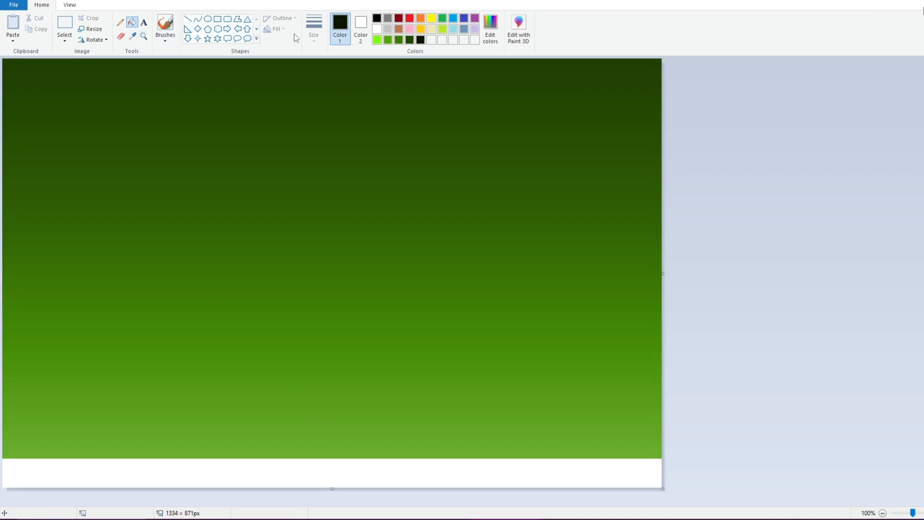
click(165, 27)
click(313, 26)
click(336, 115)
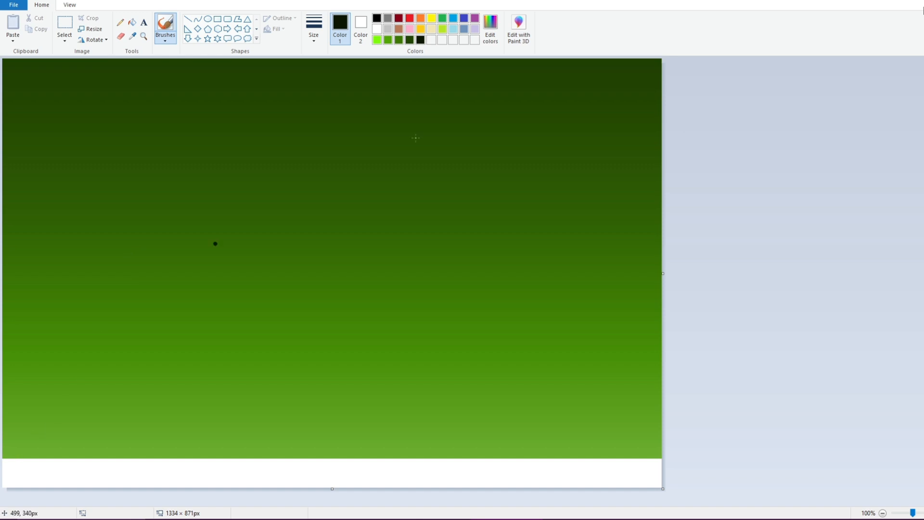
click(376, 40)
mouse_move(7, 421)
mouse_down()
mouse_move(96, 455)
mouse_move(203, 462)
mouse_move(333, 445)
mouse_move(410, 459)
mouse_move(494, 459)
mouse_move(542, 438)
mouse_up()
drag(655, 421, 528, 439)
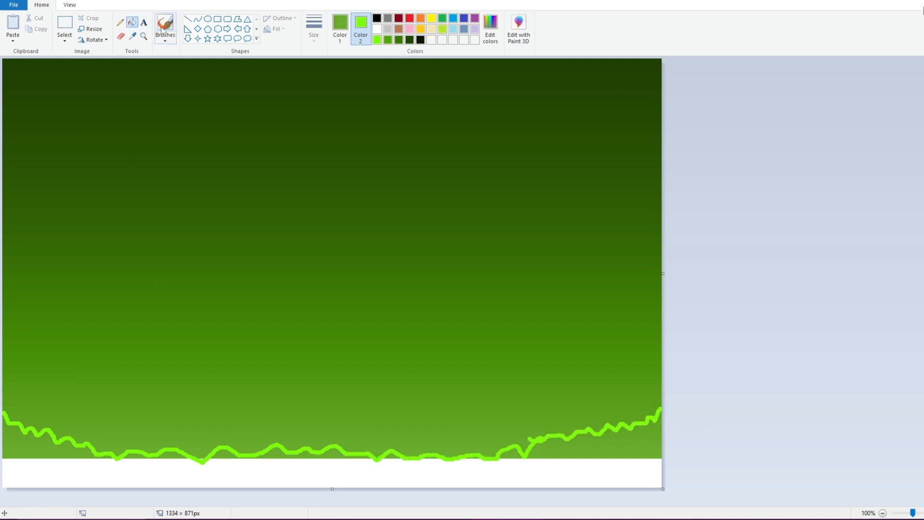
- Set Color 1 to bright green and make the whole area below the wavy outline solid bright green
click(360, 28)
click(377, 39)
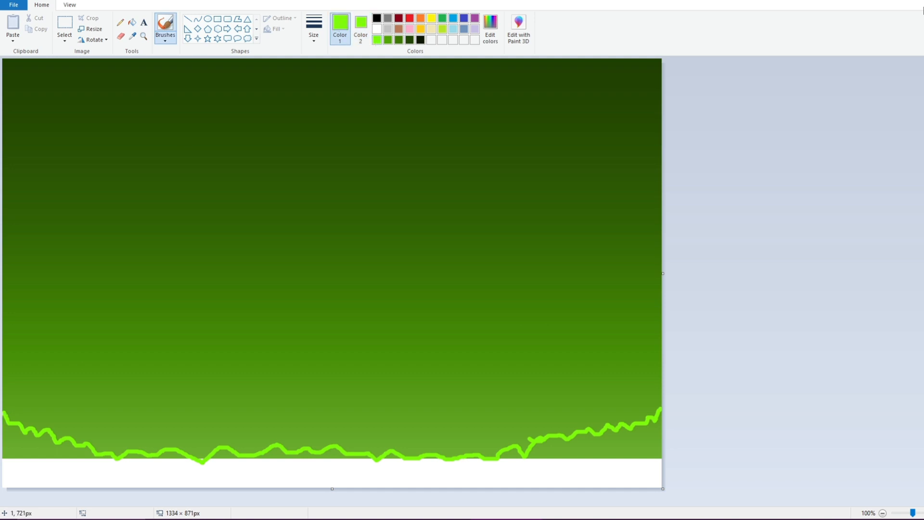
mouse_move(4, 425)
mouse_down()
mouse_move(16, 447)
mouse_move(28, 432)
mouse_move(90, 454)
mouse_up()
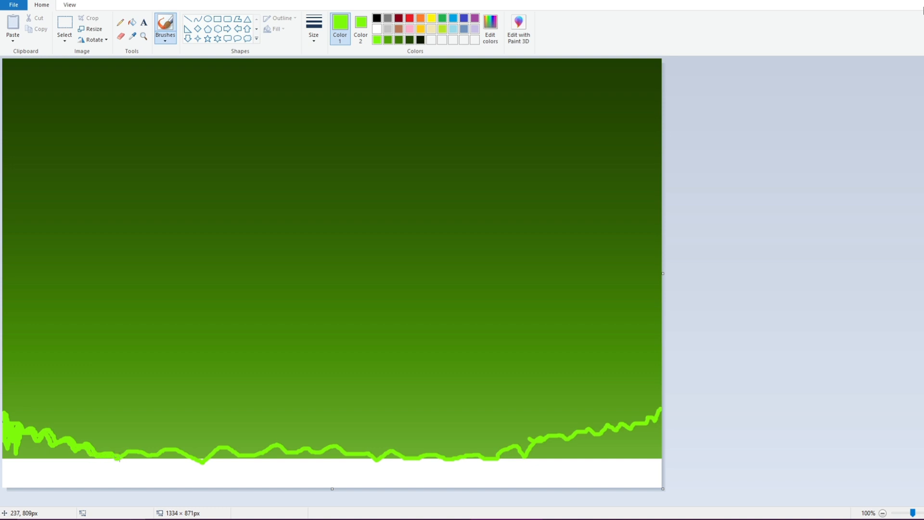
drag(155, 457, 182, 454)
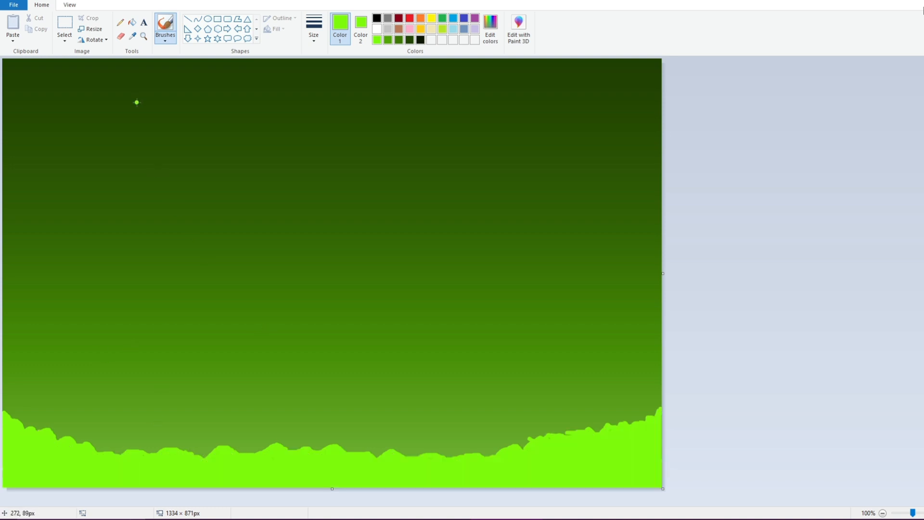
- Paint a wavy medium green outline across the bright green foliage and fill the area below it with medium green
click(387, 39)
mouse_move(5, 443)
mouse_down()
mouse_move(40, 444)
mouse_move(80, 465)
mouse_move(195, 464)
mouse_move(266, 481)
mouse_up()
click(536, 448)
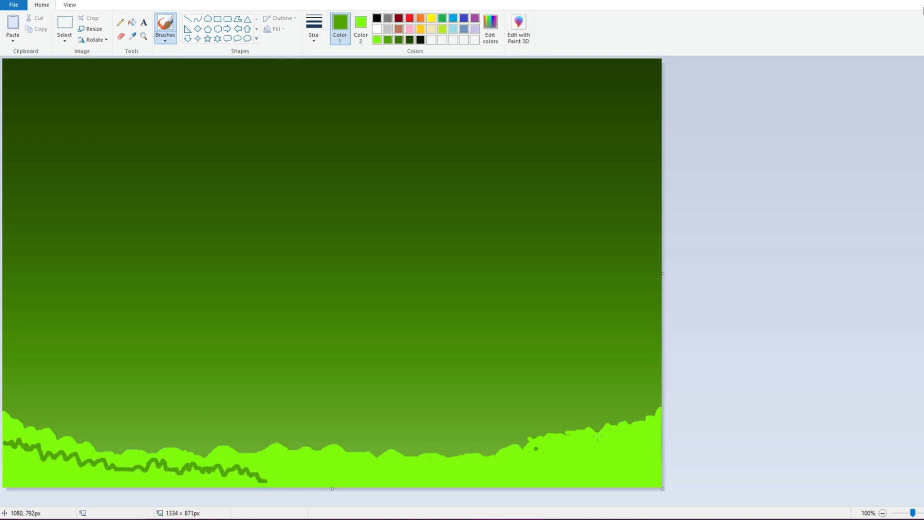
mouse_move(659, 442)
mouse_down()
mouse_move(453, 471)
mouse_move(278, 477)
mouse_up()
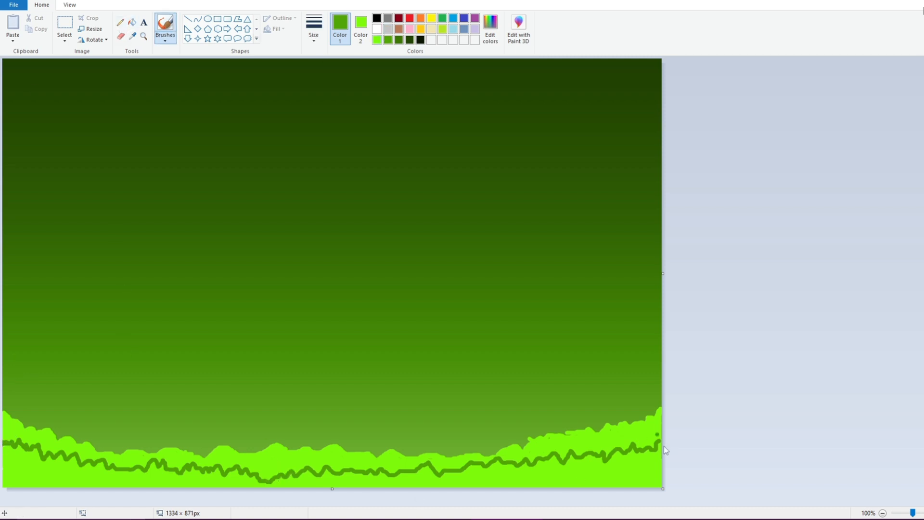
click(132, 22)
click(155, 481)
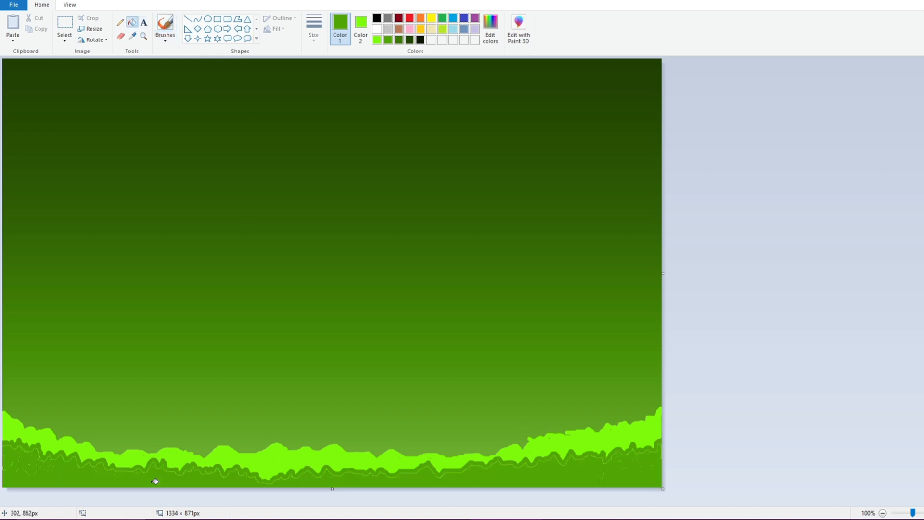
- Paint a wavy dark green outline across the medium green layer, fill the areas below it, and brush over the remaining gaps
click(165, 27)
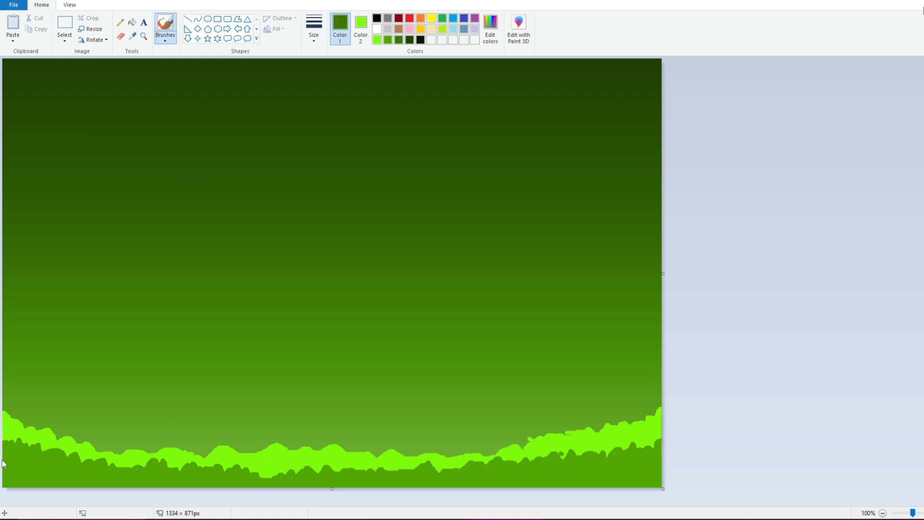
mouse_move(8, 466)
mouse_down()
mouse_move(43, 477)
mouse_move(227, 486)
mouse_up()
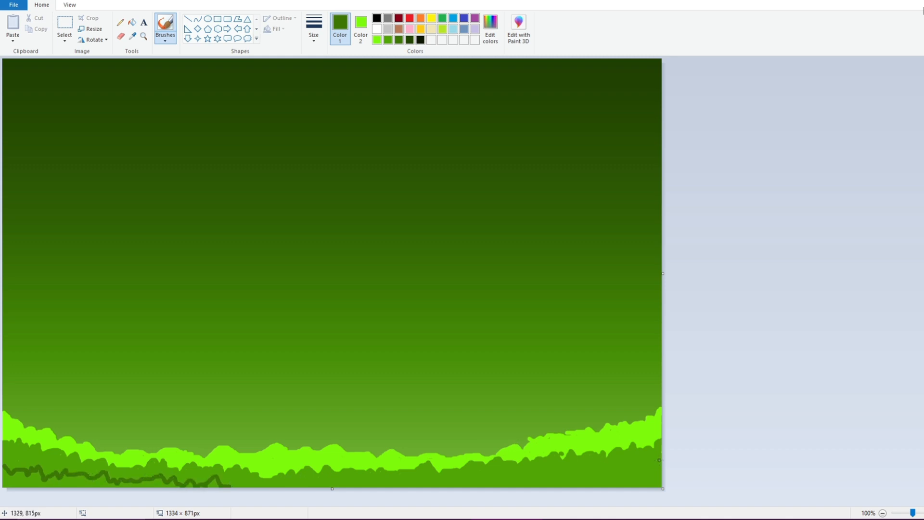
mouse_move(658, 460)
mouse_down()
mouse_move(627, 476)
mouse_move(303, 477)
mouse_move(230, 487)
mouse_up()
click(132, 22)
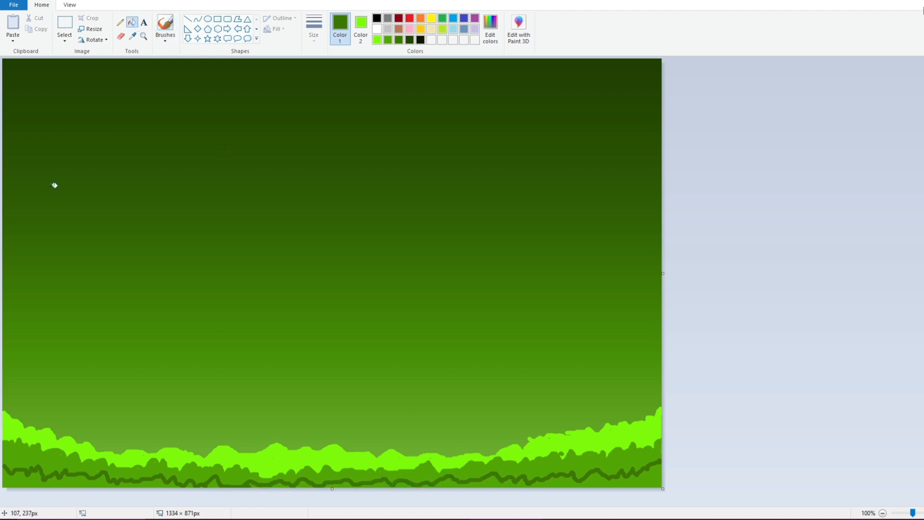
click(40, 473)
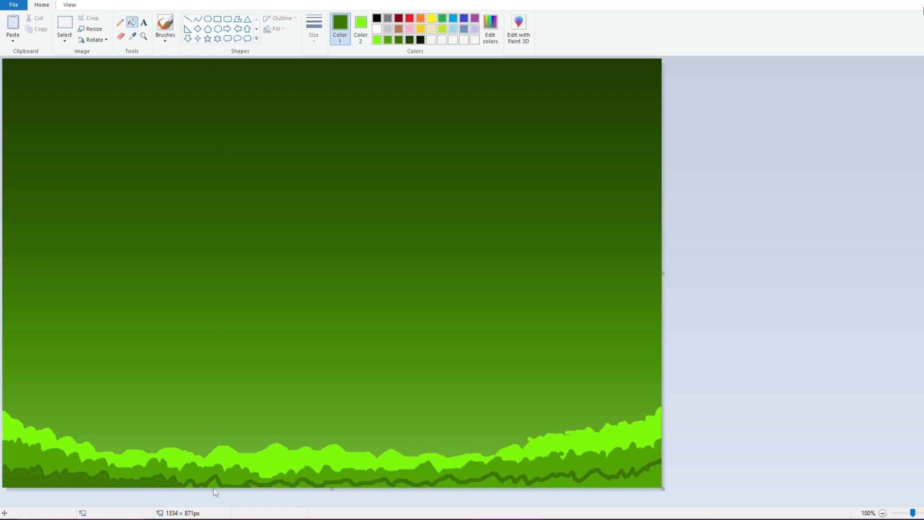
click(649, 475)
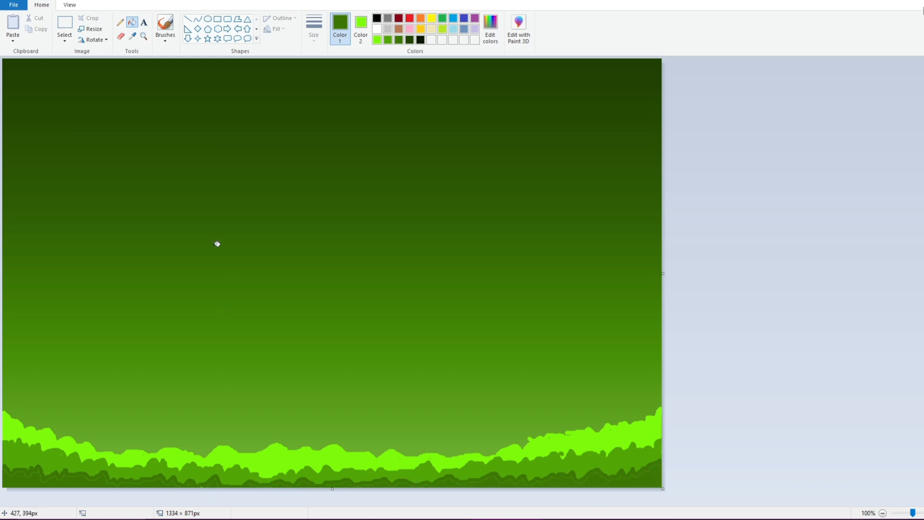
click(165, 24)
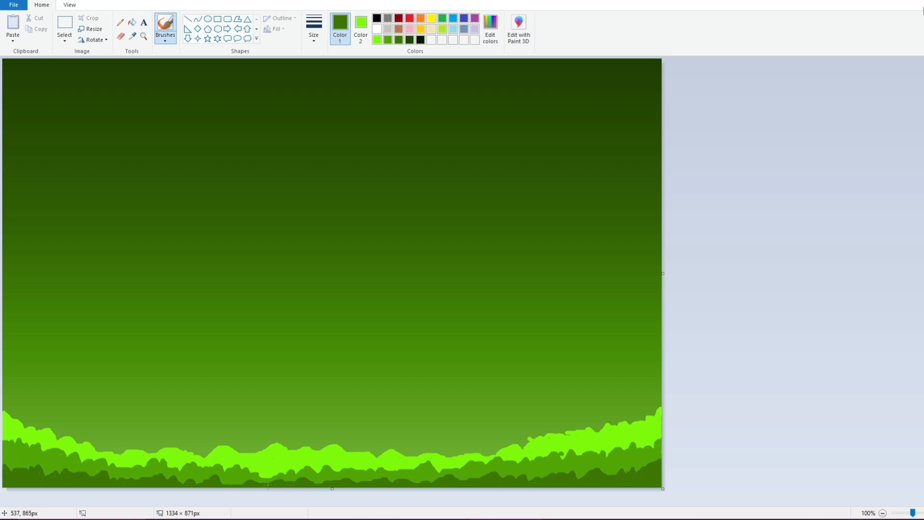
- Extend the canvas height to 896 px and paint a wavy near-black green outline along the base of the foliage
drag(333, 488, 332, 500)
click(256, 385)
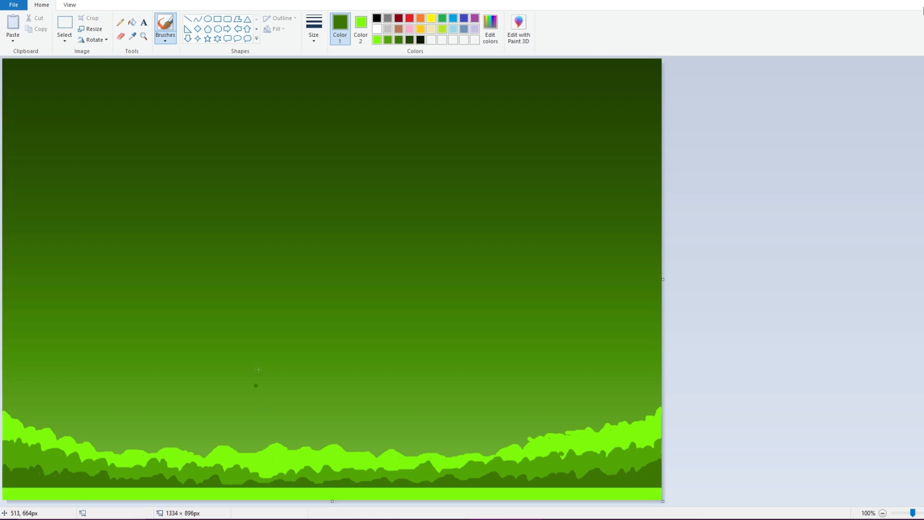
click(420, 39)
mouse_move(6, 479)
mouse_down()
mouse_move(187, 490)
mouse_move(394, 484)
mouse_move(449, 495)
mouse_up()
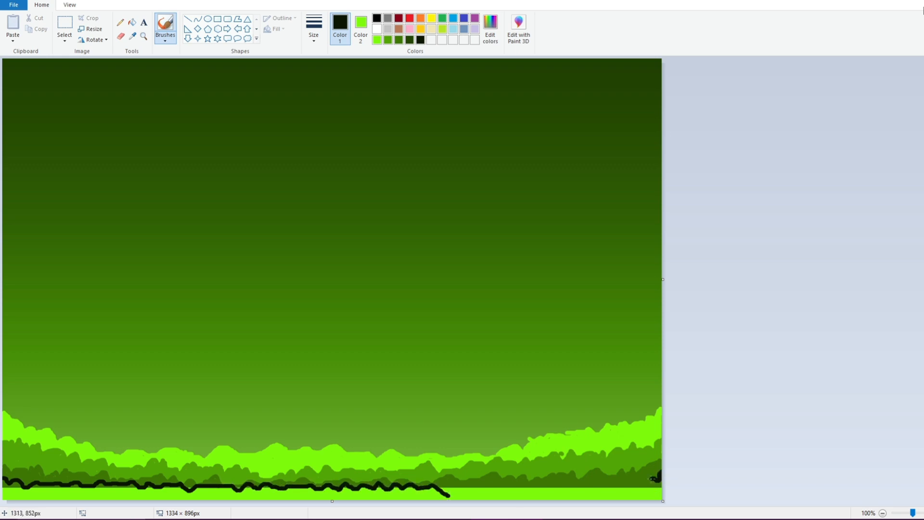
drag(629, 478, 453, 487)
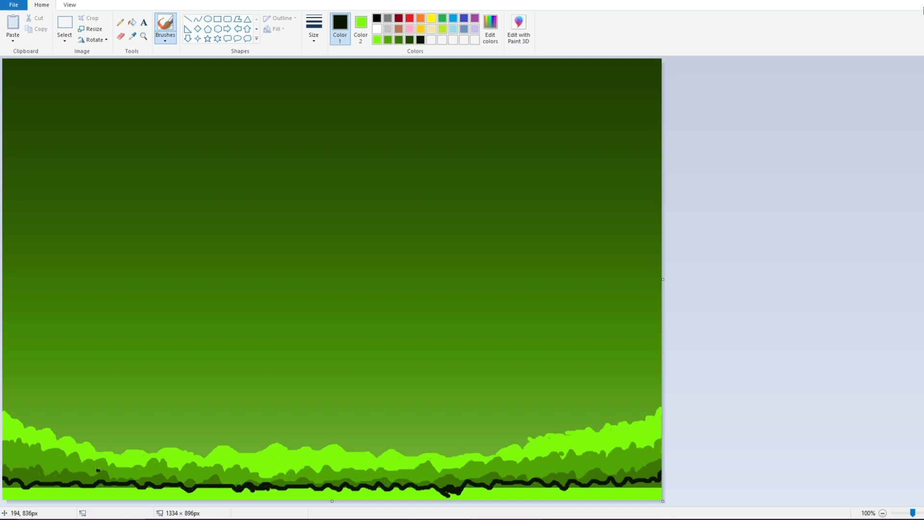
- Fill the area below the near-black green outline with near-black green and brush over the remaining gaps
click(132, 22)
click(39, 492)
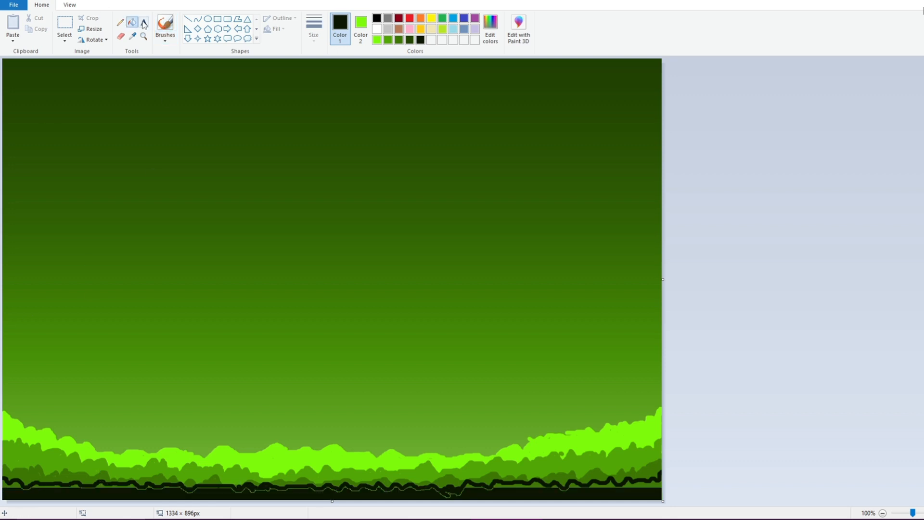
click(166, 27)
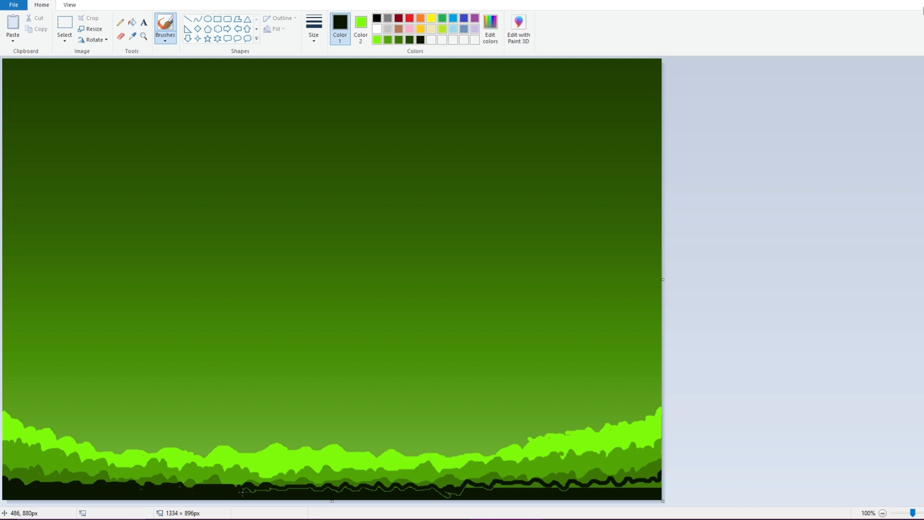
drag(278, 489, 266, 489)
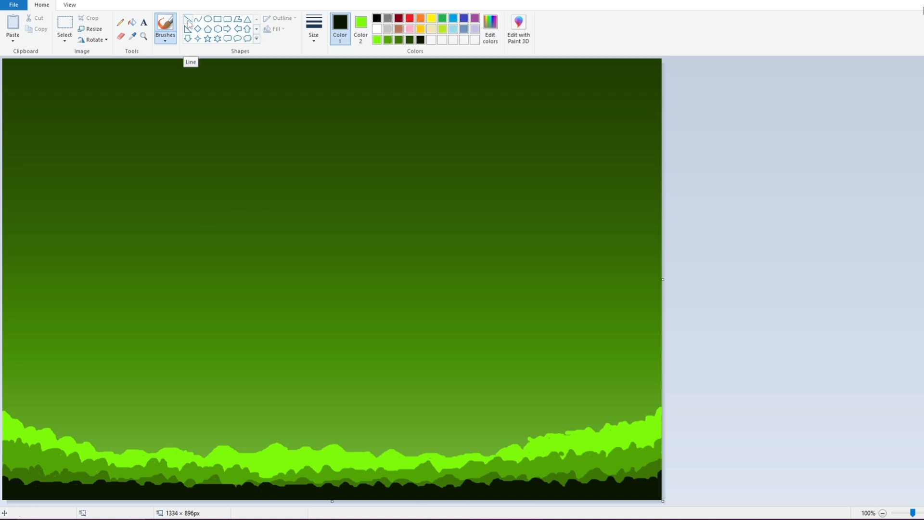
- Sample a mid-dark green, pencil a jagged cloud outline at the upper right edge of the canvas, and fill its interior completely
click(132, 36)
click(660, 129)
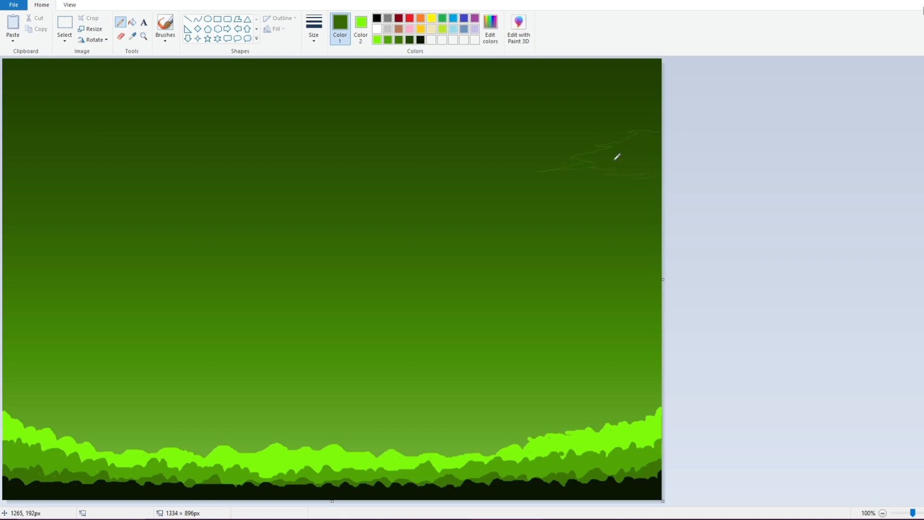
click(131, 22)
click(643, 152)
click(645, 141)
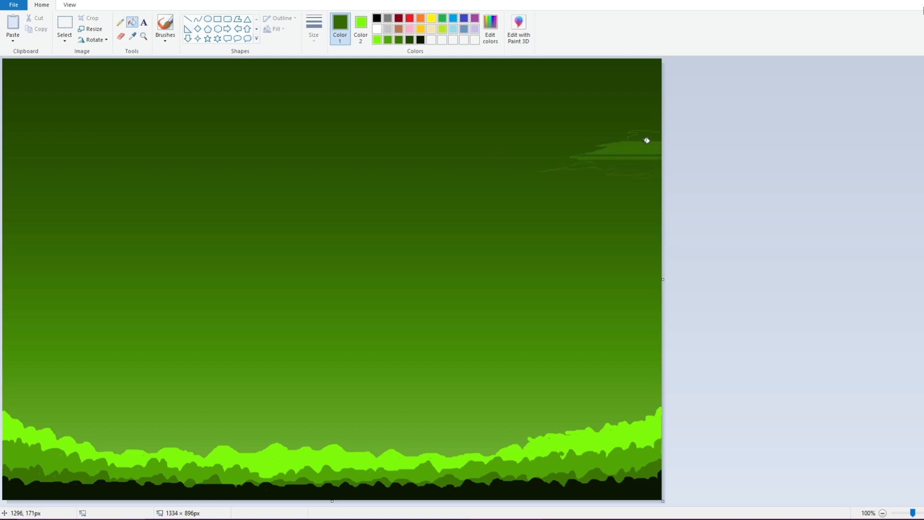
click(650, 132)
click(645, 135)
click(635, 161)
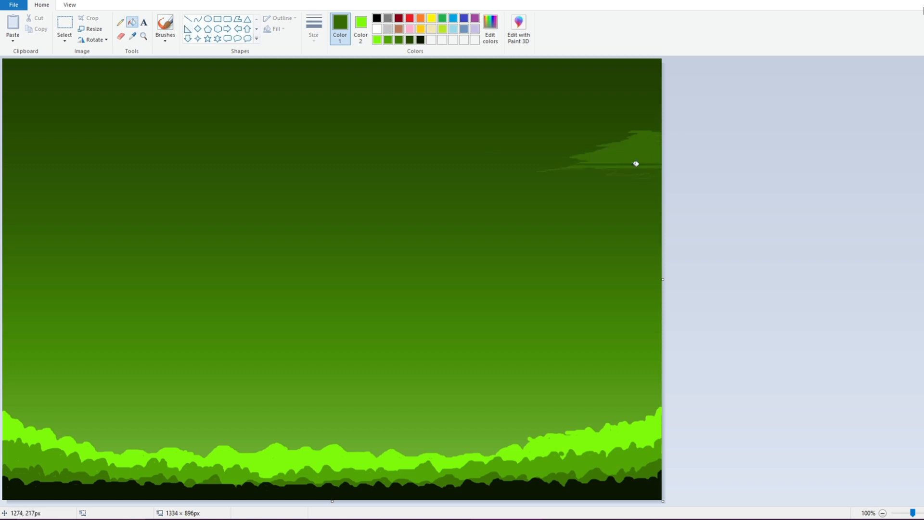
click(585, 160)
key(ctrl+z)
click(608, 163)
click(629, 172)
- Pencil a small tapered cloud outline at the canvas's left edge in the upper sky and fill it with the same green
click(120, 22)
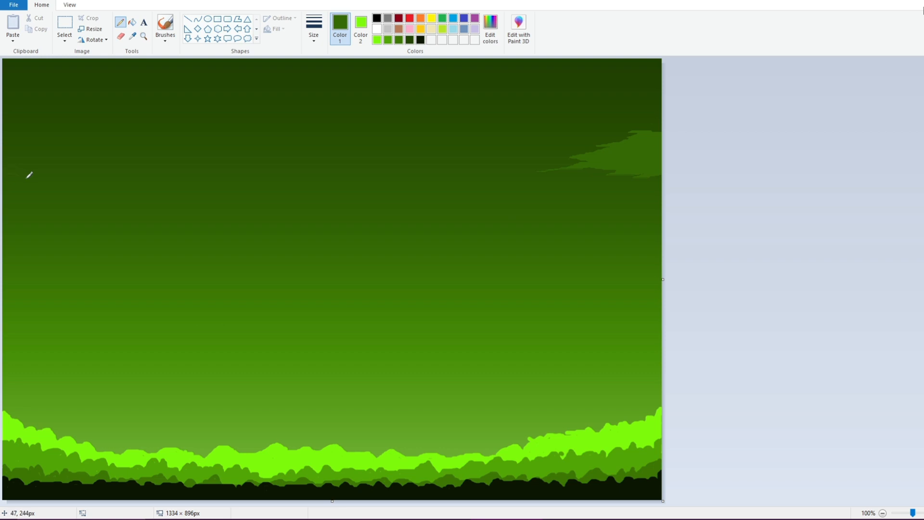
click(132, 22)
click(12, 179)
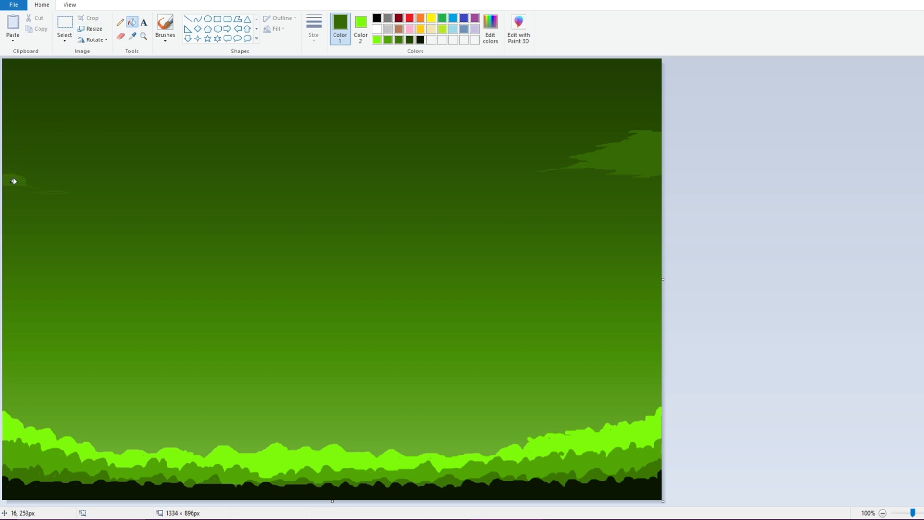
click(21, 183)
- Set Color 2 to dark green and create wispy cloud streaks in the upper-left sky by deleting free-form selections
click(64, 41)
click(91, 72)
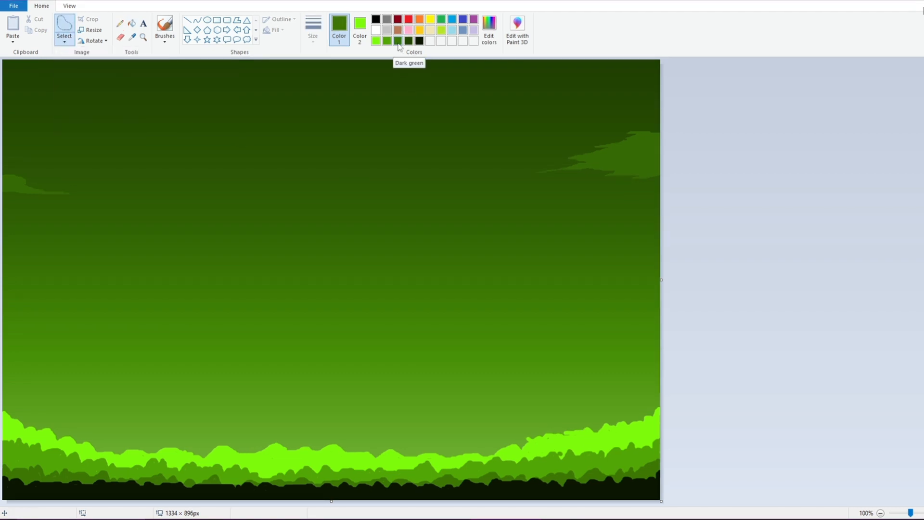
click(359, 29)
click(397, 41)
mouse_move(28, 129)
mouse_down()
mouse_move(91, 142)
mouse_move(124, 171)
mouse_move(199, 187)
mouse_move(228, 169)
mouse_move(308, 175)
mouse_up()
click(28, 209)
key(Delete)
click(245, 174)
key(Delete)
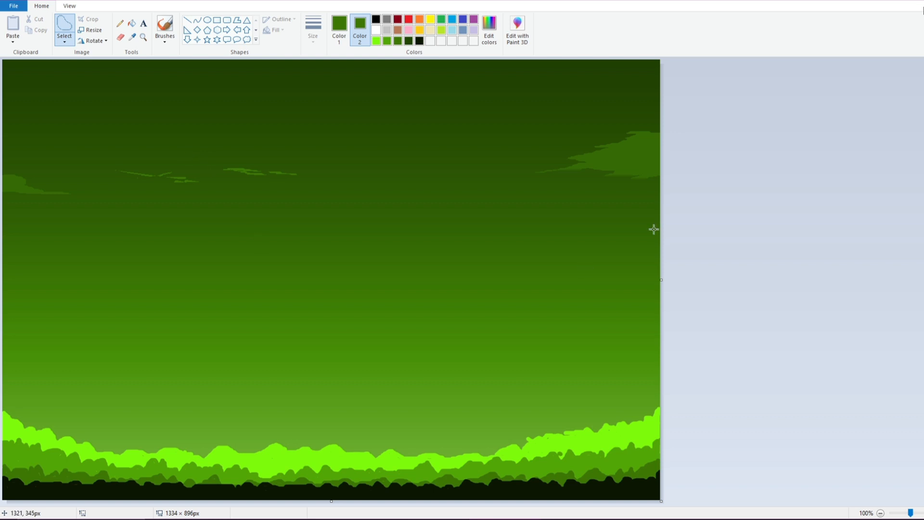
- Add slanted dark green cloud streaks beneath the large right cloud and beneath the small left cloud using deleted free-form selections
mouse_move(623, 201)
mouse_down()
mouse_move(579, 218)
mouse_move(613, 205)
mouse_move(530, 221)
mouse_up()
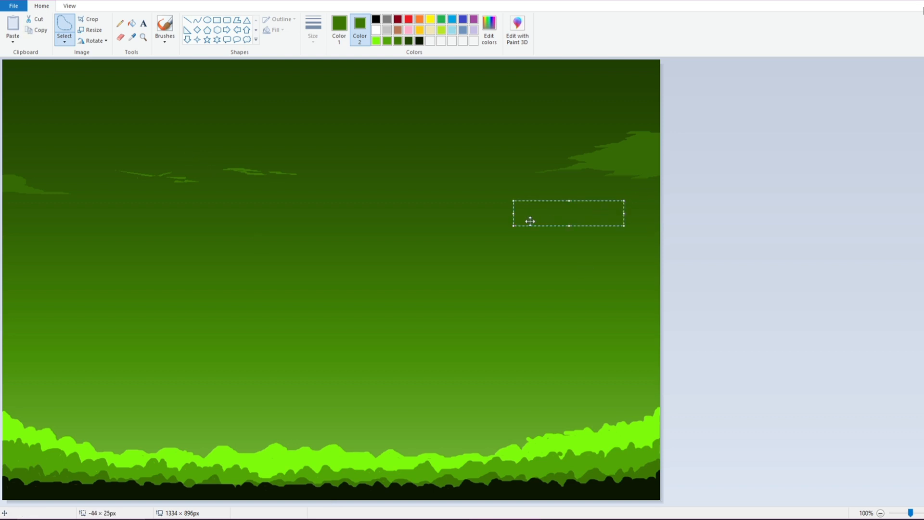
key(Delete)
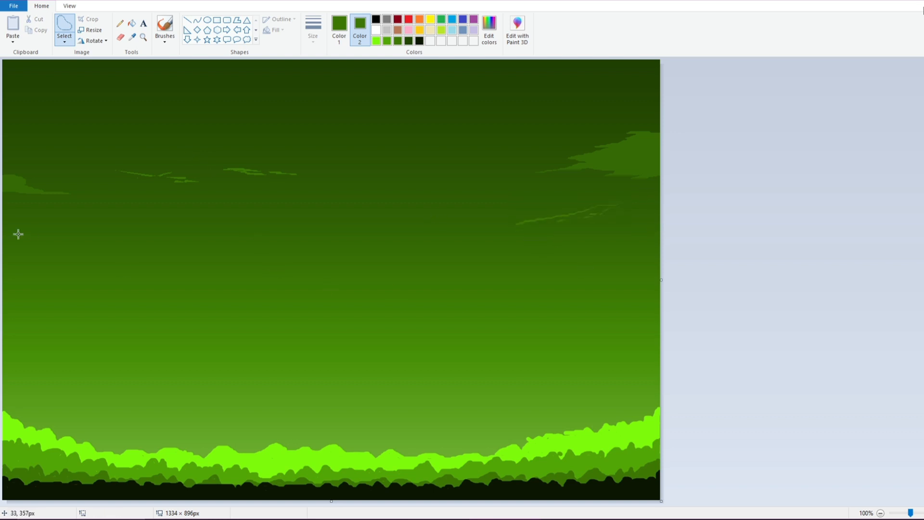
mouse_move(15, 230)
mouse_down()
mouse_move(101, 252)
mouse_move(38, 239)
mouse_move(19, 244)
mouse_up()
drag(66, 261, 64, 266)
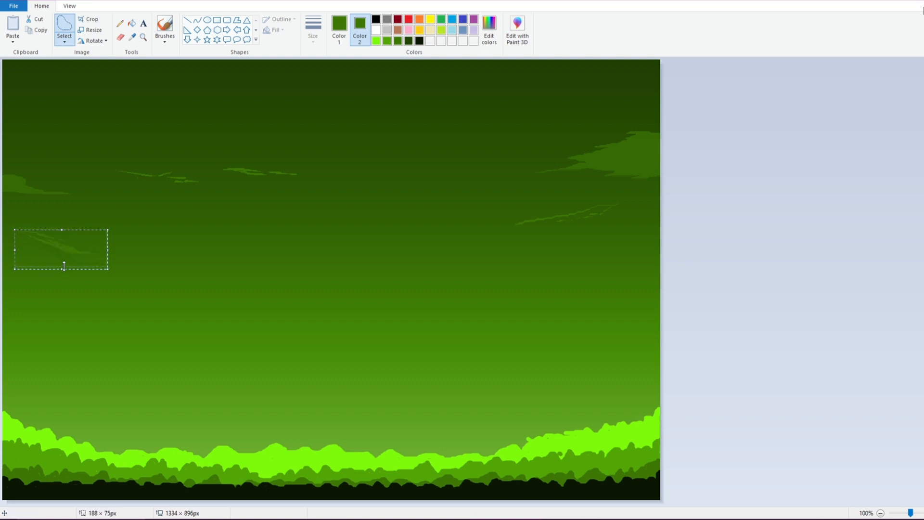
click(113, 250)
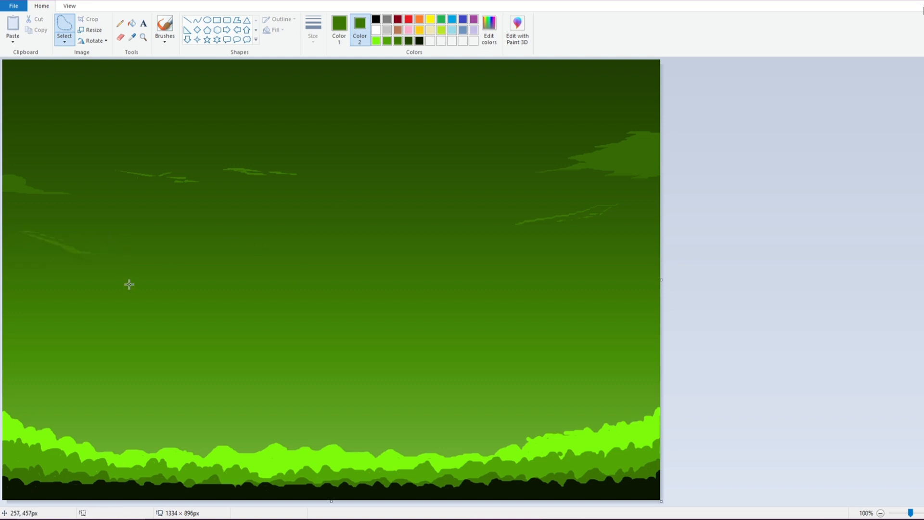
- Add faint dark green cloud streaks across the lower sky on both sides of the canvas with deleted free-form selections
mouse_move(120, 293)
mouse_down()
mouse_move(162, 310)
mouse_move(204, 311)
mouse_move(121, 295)
mouse_up()
drag(165, 321, 167, 330)
click(283, 329)
mouse_move(543, 282)
mouse_down()
mouse_move(455, 306)
mouse_move(536, 285)
mouse_up()
drag(502, 316, 502, 324)
click(319, 311)
mouse_move(203, 255)
mouse_down()
mouse_move(263, 278)
mouse_move(209, 257)
mouse_move(246, 293)
mouse_up()
click(291, 293)
- Add slanted dark green cloud streaks right of the sky's centre and beside the tip of the large right cloud
drag(492, 214, 413, 234)
click(344, 225)
drag(572, 127, 519, 147)
drag(491, 159, 528, 169)
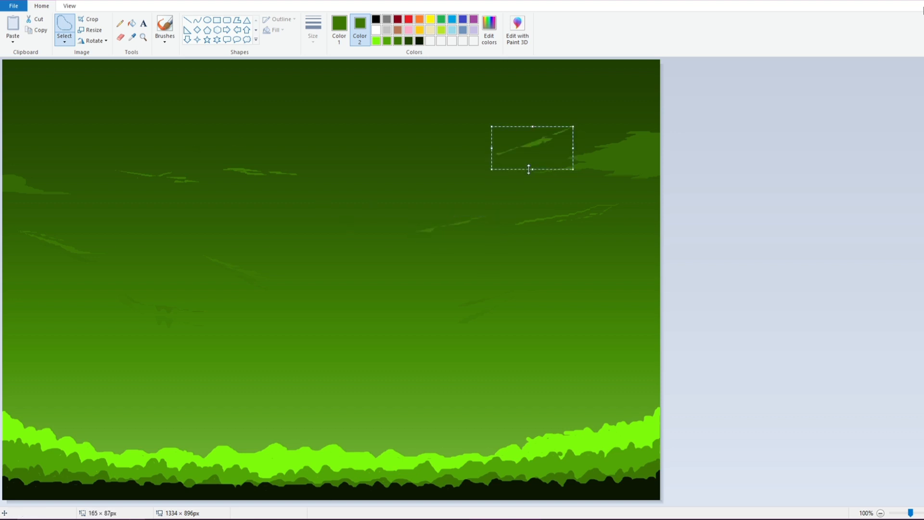
click(454, 154)
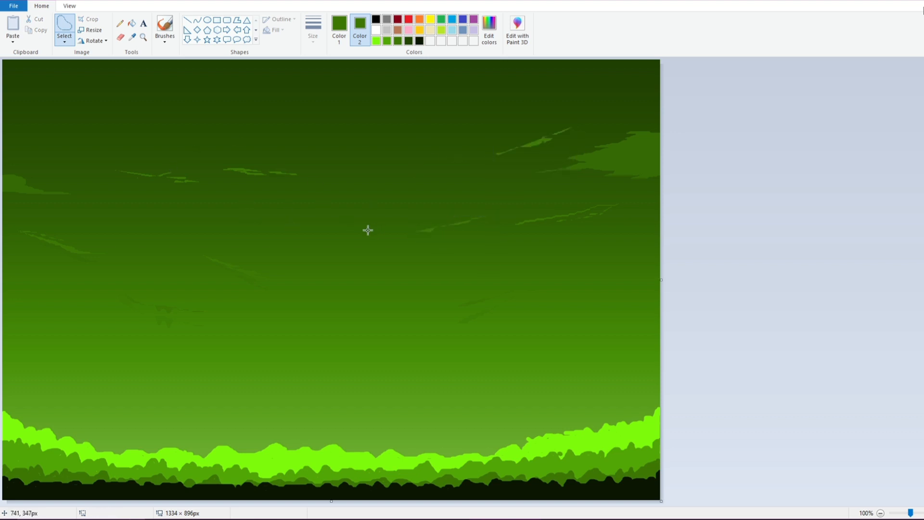
- Draw a black-outlined ellipse about 470 by 336 px over the foliage in the lower middle of the canvas
click(207, 19)
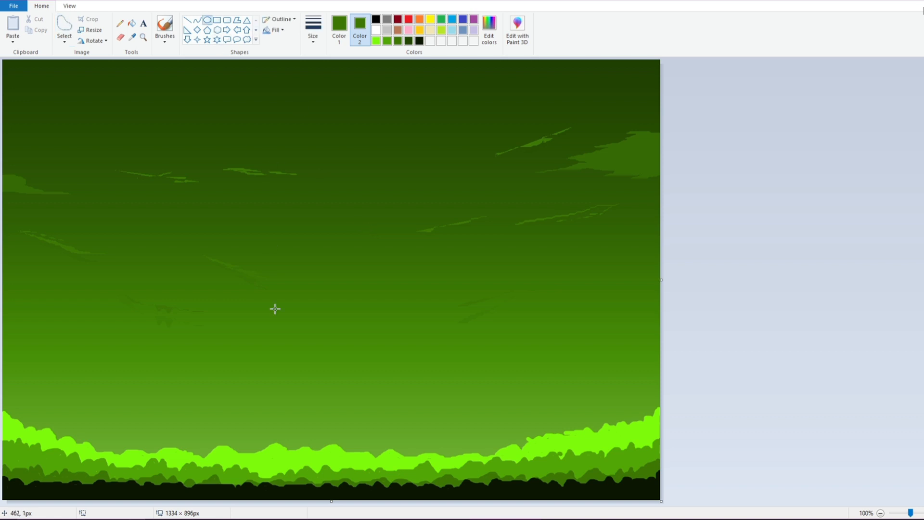
mouse_move(214, 330)
mouse_down()
mouse_move(297, 402)
mouse_move(429, 493)
mouse_up()
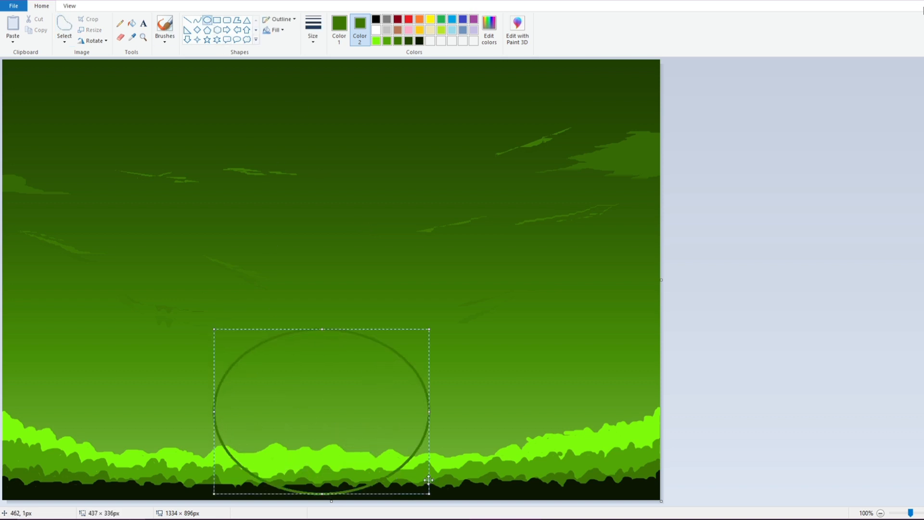
click(339, 24)
click(376, 20)
drag(429, 411, 444, 411)
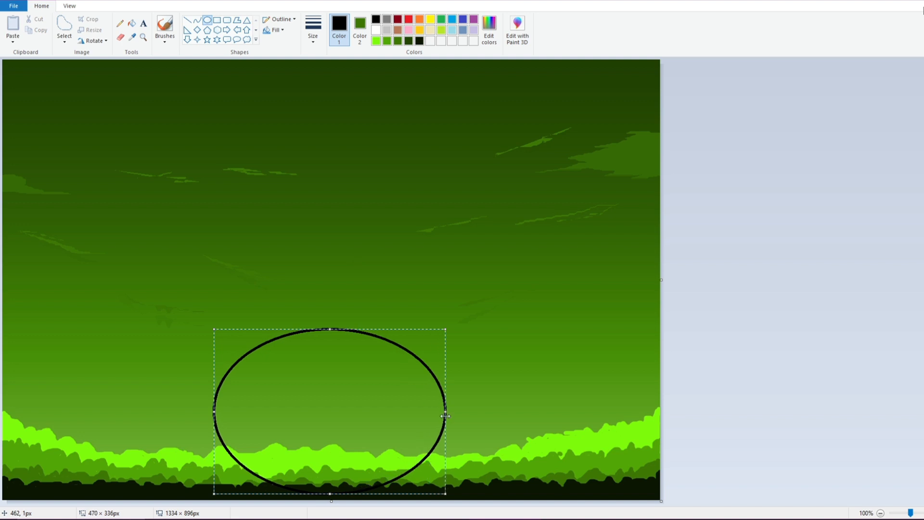
- Widen and heighten the ellipse and move it down to form a centred bridge arch running past the canvas's lower edge
drag(315, 401, 317, 424)
drag(208, 442, 196, 442)
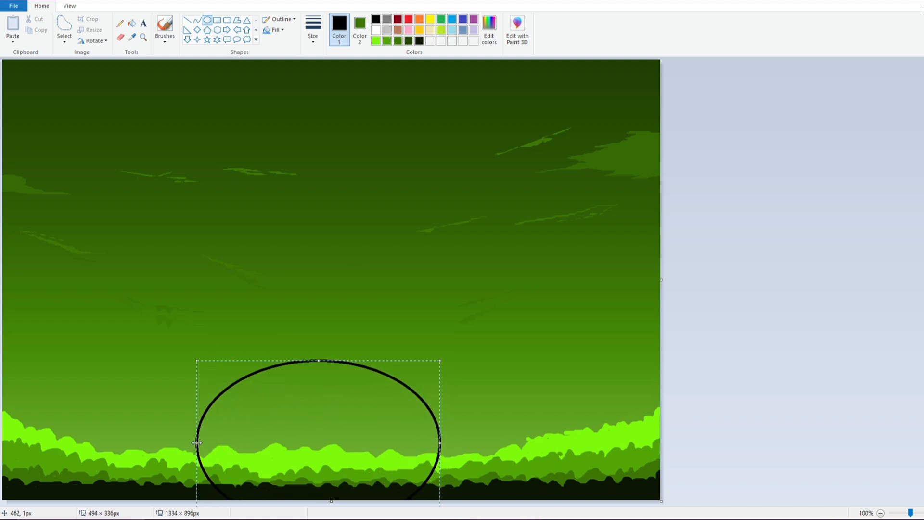
drag(290, 412, 290, 421)
drag(322, 364, 322, 354)
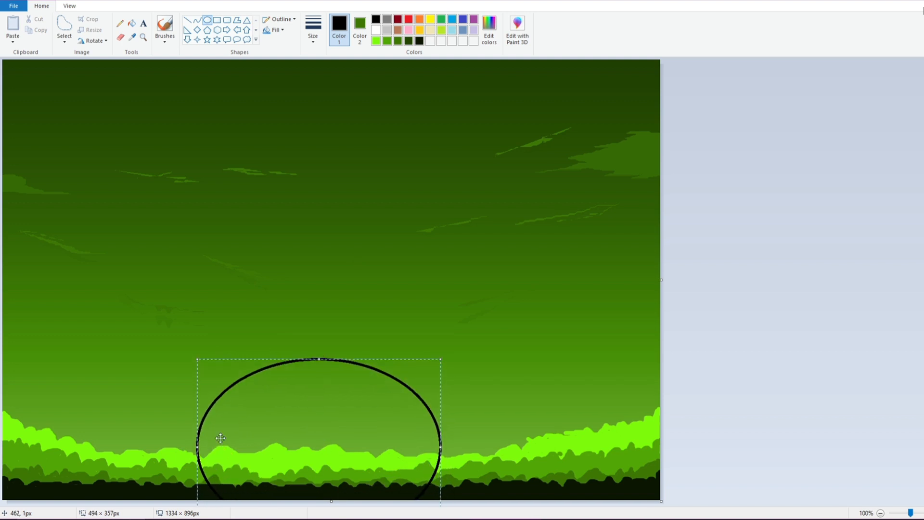
drag(196, 444, 173, 444)
drag(293, 430, 305, 437)
drag(454, 457, 438, 457)
drag(303, 432, 318, 433)
click(304, 62)
- Draw a black horizontal bridge deck line across the full canvas width just above the arch
click(188, 20)
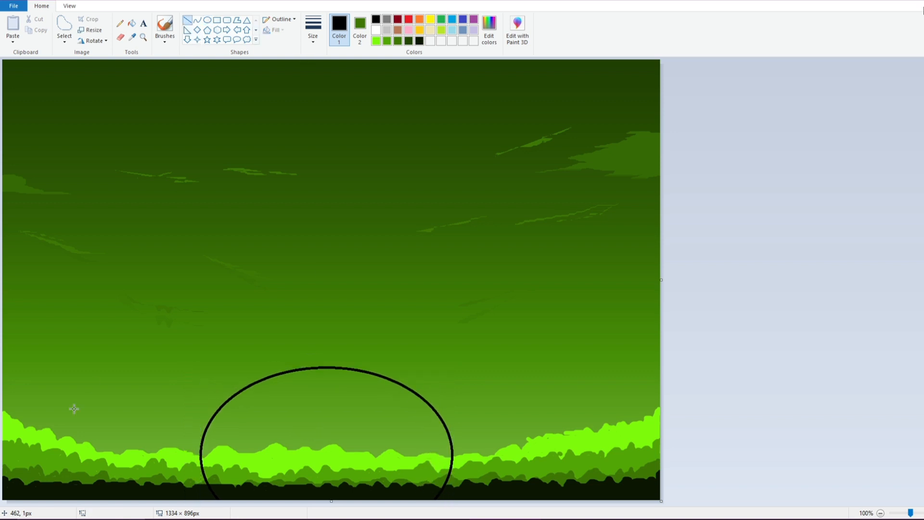
drag(2, 338, 680, 338)
drag(346, 337, 330, 352)
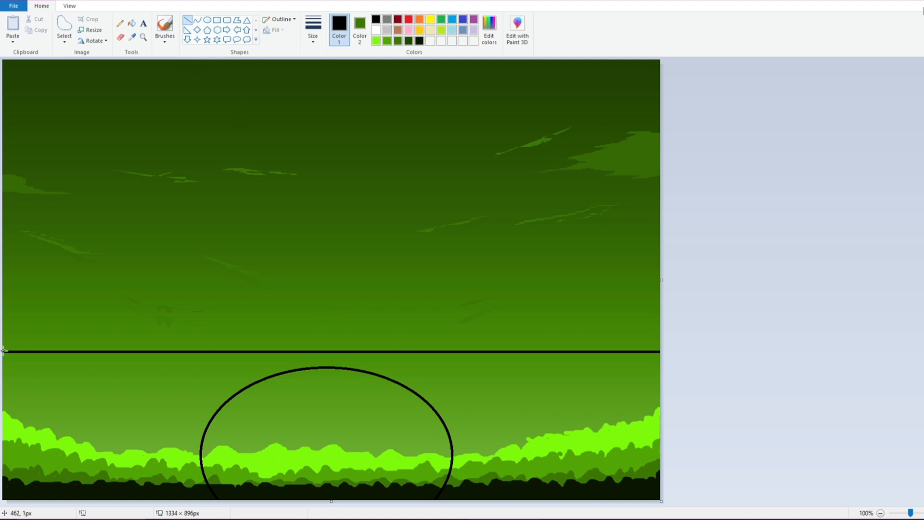
- Draw spaced black vertical posts from the deck line down to the foliage and arch across the full canvas width
drag(3, 351, 4, 411)
drag(4, 352, 3, 351)
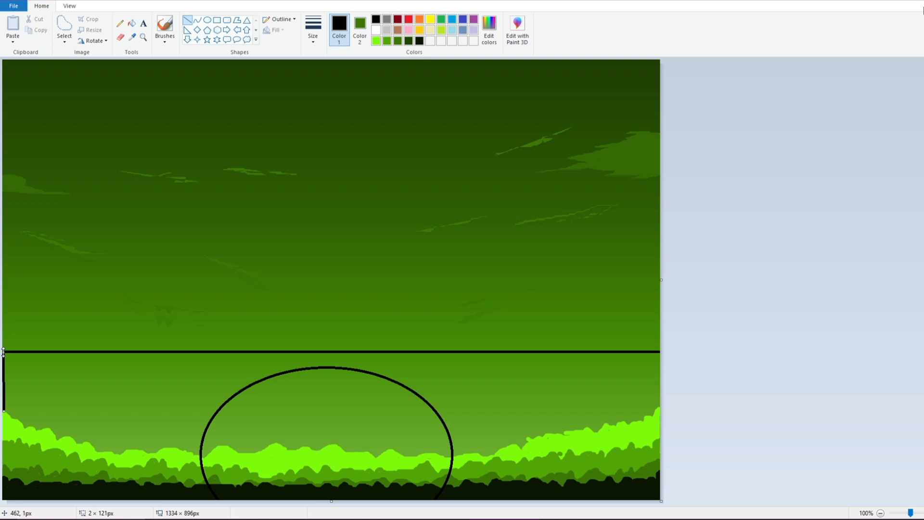
click(54, 343)
drag(657, 351, 658, 407)
click(635, 391)
drag(638, 352, 637, 424)
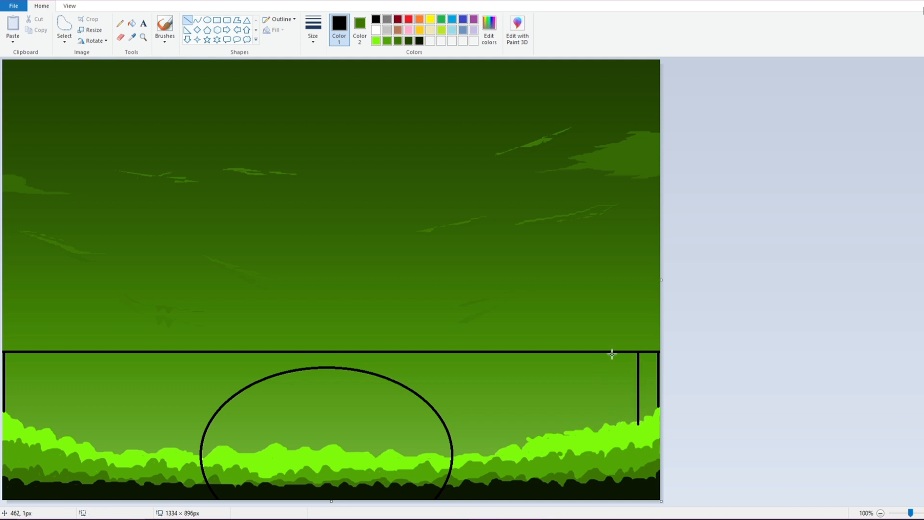
drag(612, 354, 614, 426)
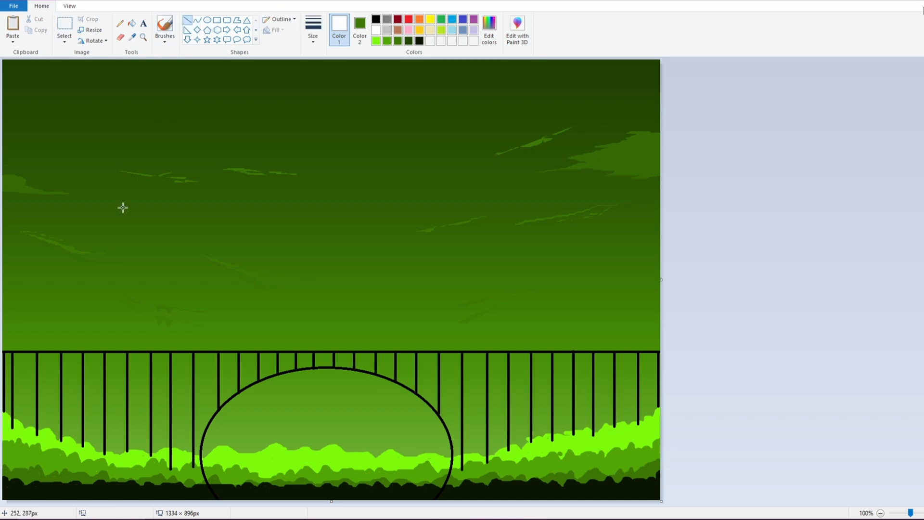
- Draw a second black horizontal line across the full canvas width directly above the bridge deck line
drag(2, 341, 664, 341)
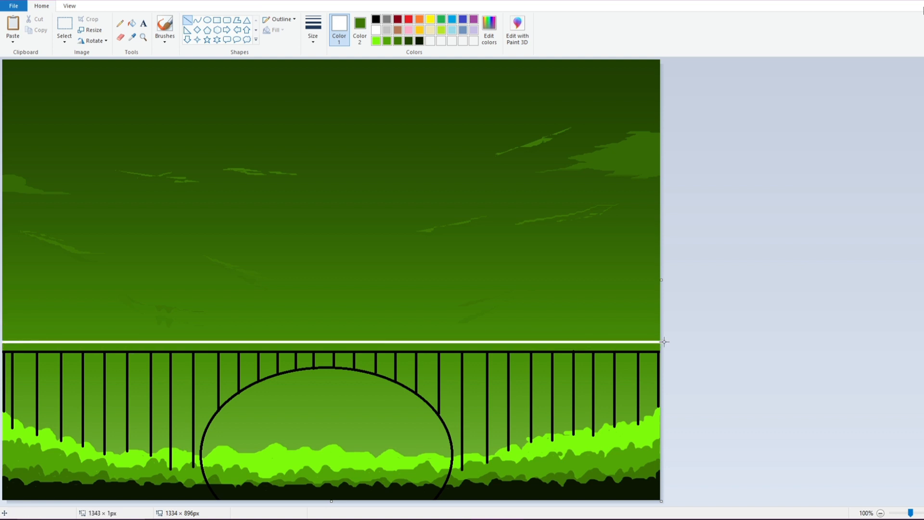
click(376, 19)
drag(312, 341, 312, 348)
click(314, 334)
- Draw a thinner black ellipse inside the bridge arch and stretch it to about 482 by 265 px
click(312, 28)
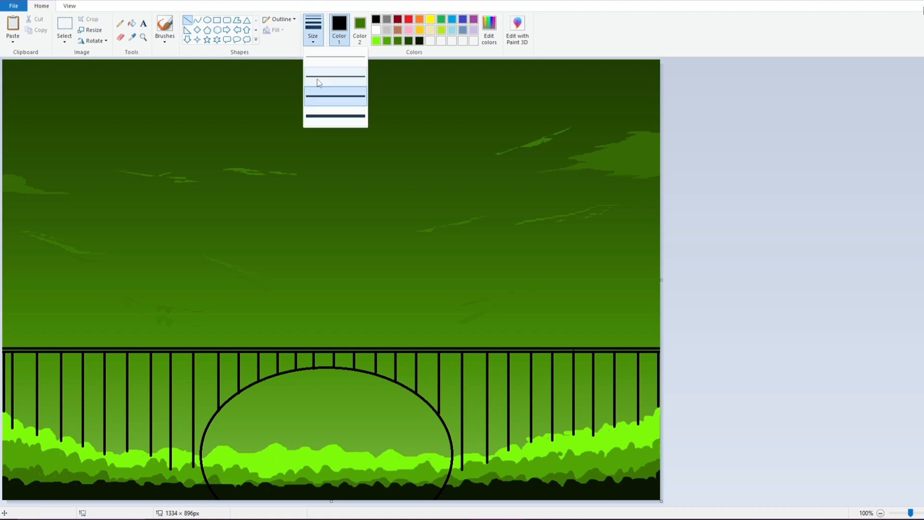
click(347, 83)
click(207, 20)
drag(253, 405, 415, 509)
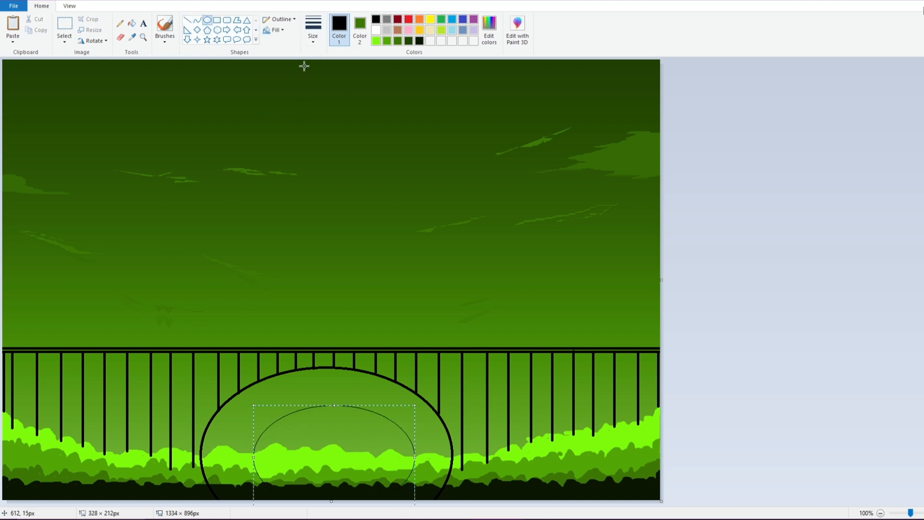
click(312, 38)
click(318, 75)
drag(253, 457, 208, 456)
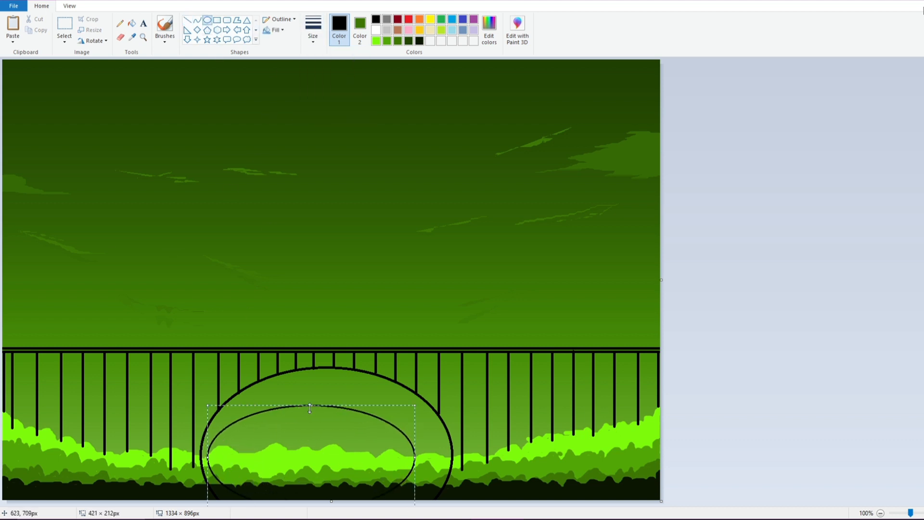
drag(310, 405, 311, 380)
drag(414, 442, 445, 443)
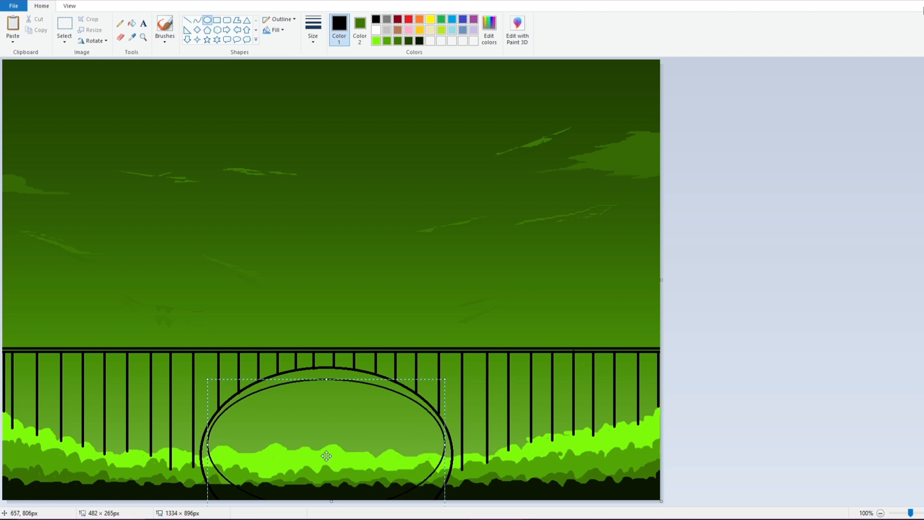
- Resize the inner ellipse to about 496 by 343 px and align it just inside the arch outline
drag(326, 455, 326, 423)
drag(325, 477, 325, 515)
drag(336, 451, 333, 474)
drag(207, 456, 204, 456)
drag(445, 457, 448, 457)
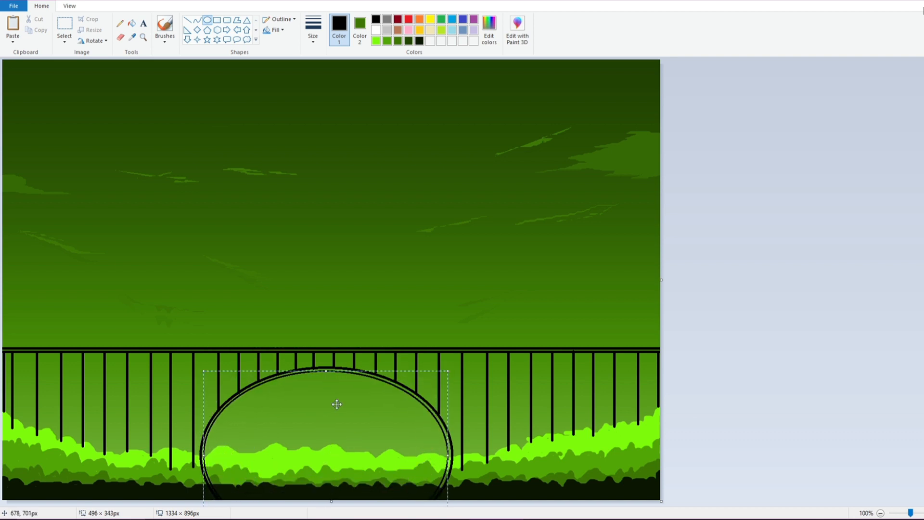
click(332, 265)
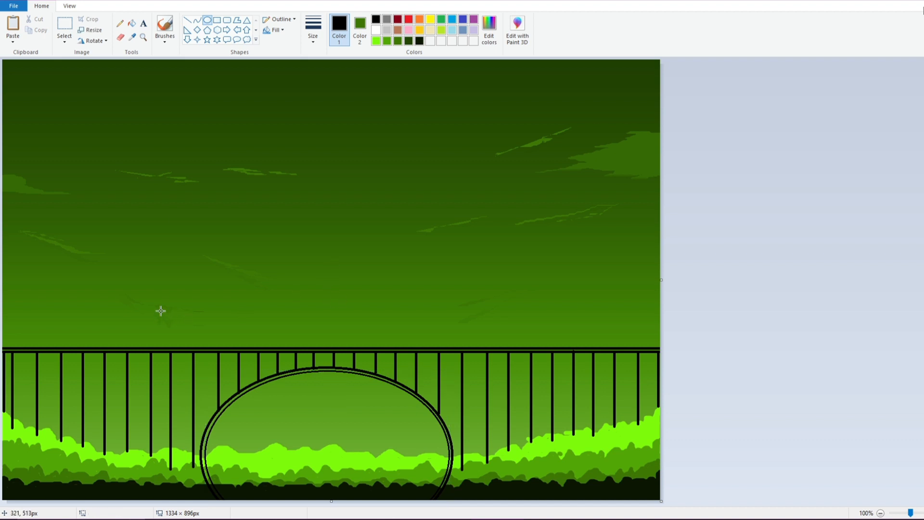
- Draw thin black vertical lines close beside the first two inner bridge posts at the left end
click(186, 20)
drag(16, 353, 14, 428)
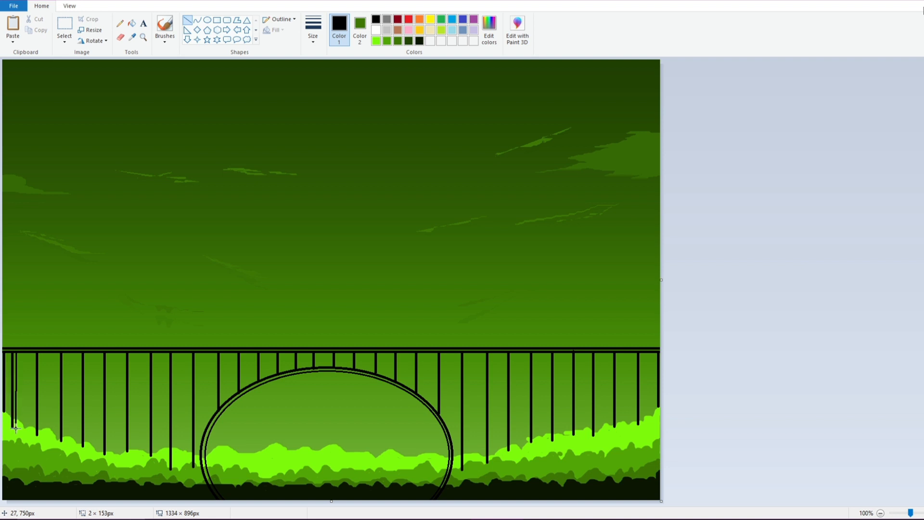
drag(16, 430, 16, 430)
click(73, 304)
drag(42, 353, 41, 435)
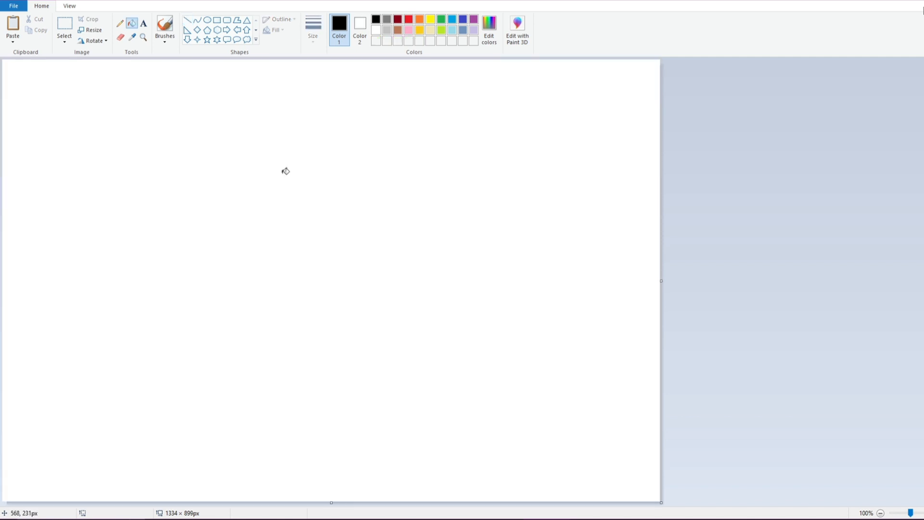
- Fill the blank canvas with black and draw a solid white circle near its centre
click(284, 171)
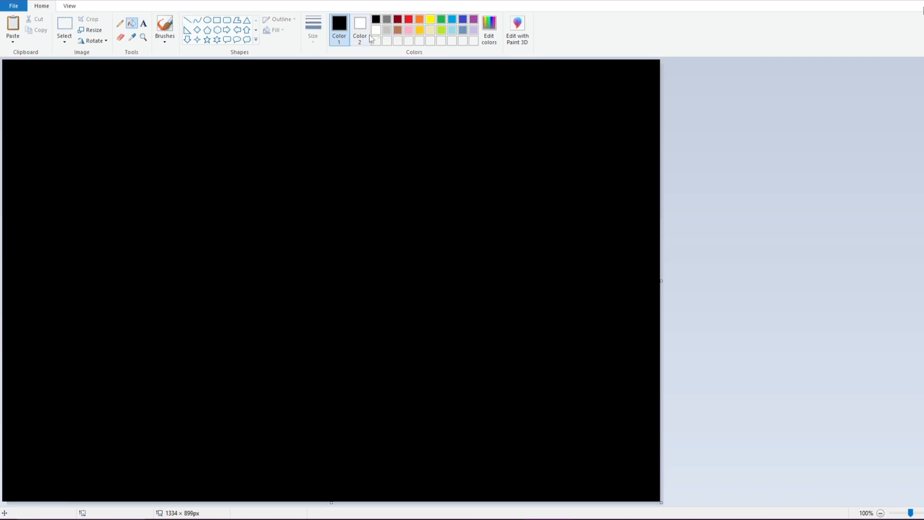
click(207, 20)
click(273, 30)
click(272, 54)
drag(202, 169, 339, 299)
drag(302, 230, 338, 234)
click(201, 165)
- Set the secondary colour to black as the fill for ellipse shapes
click(376, 20)
click(360, 29)
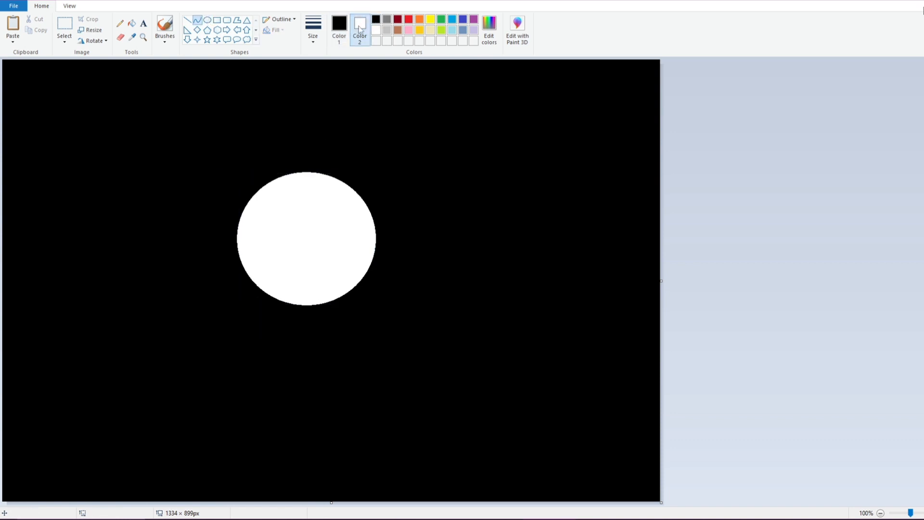
click(376, 19)
drag(264, 166, 388, 282)
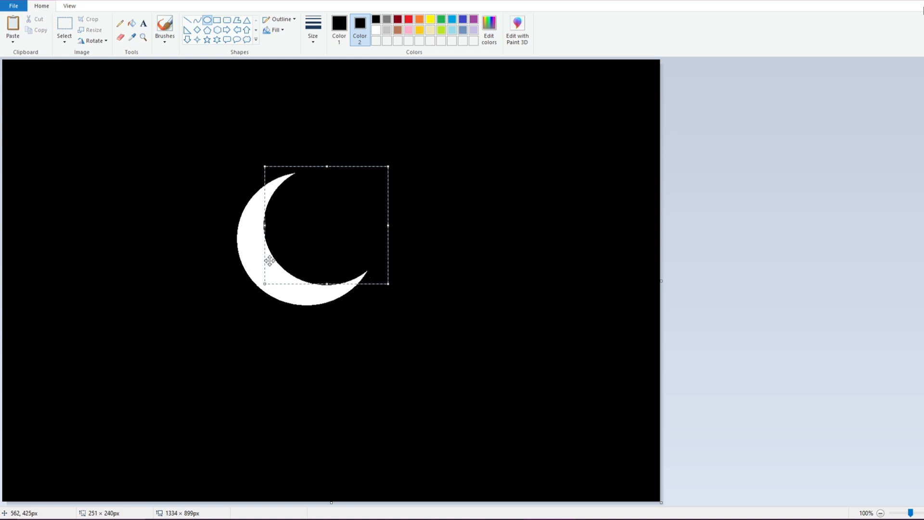
drag(264, 238, 253, 248)
key(ctrl+z)
key(ctrl+z)
- Cover the white circle's upper-right part with a black ellipse of about 273 by 259 px, leaving a thin crescent
mouse_move(272, 150)
mouse_down()
mouse_move(394, 295)
mouse_move(395, 280)
mouse_up()
drag(275, 244, 259, 259)
drag(258, 295, 244, 290)
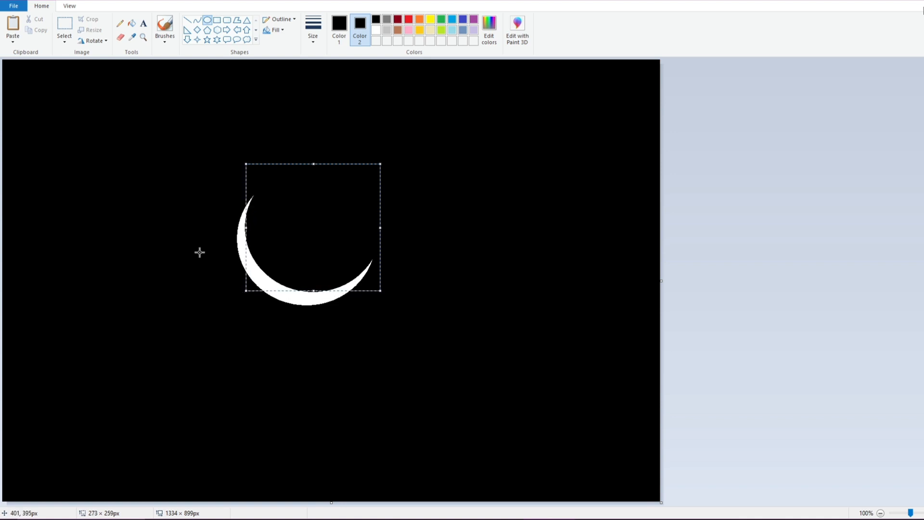
click(200, 252)
- Airbrush white speckles along the inner edge of the crescent from tip to tip
click(165, 26)
click(165, 41)
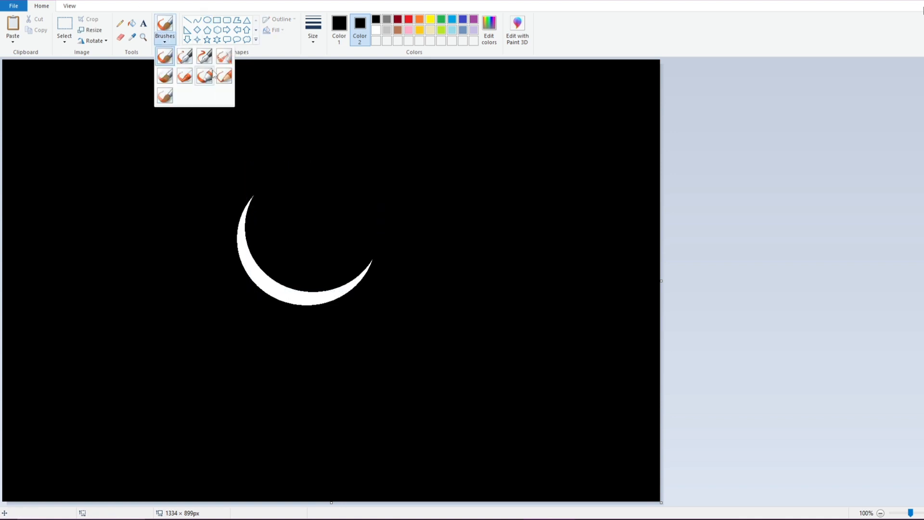
click(224, 56)
click(313, 35)
click(318, 118)
click(376, 30)
click(339, 29)
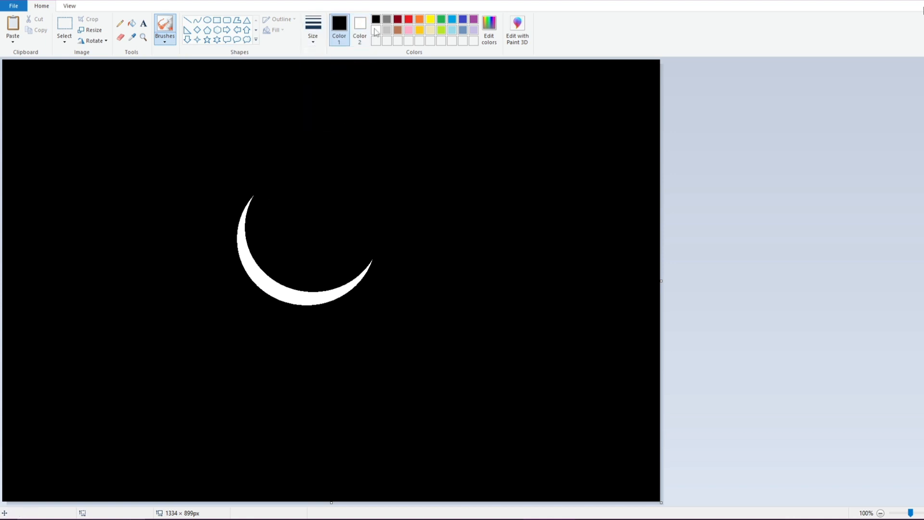
click(376, 30)
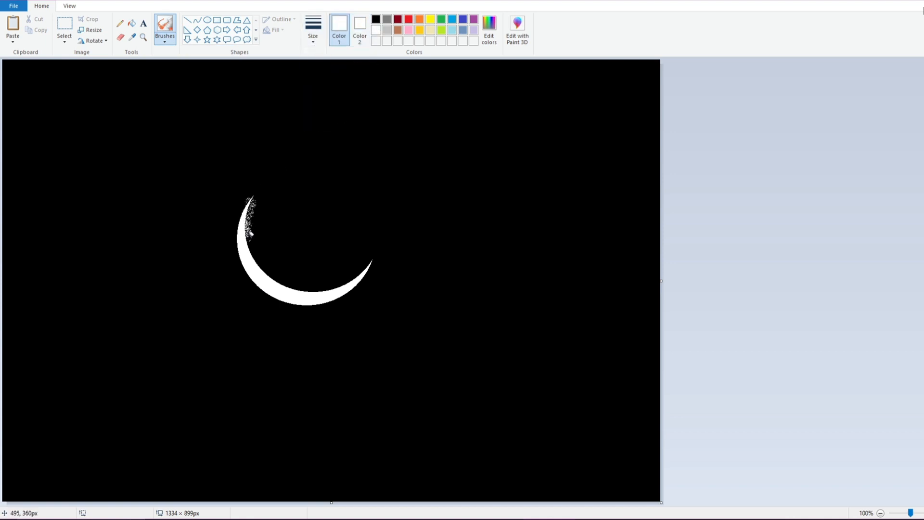
mouse_move(249, 236)
mouse_down()
mouse_move(278, 273)
mouse_move(306, 283)
mouse_move(279, 277)
mouse_move(319, 288)
mouse_move(365, 266)
mouse_up()
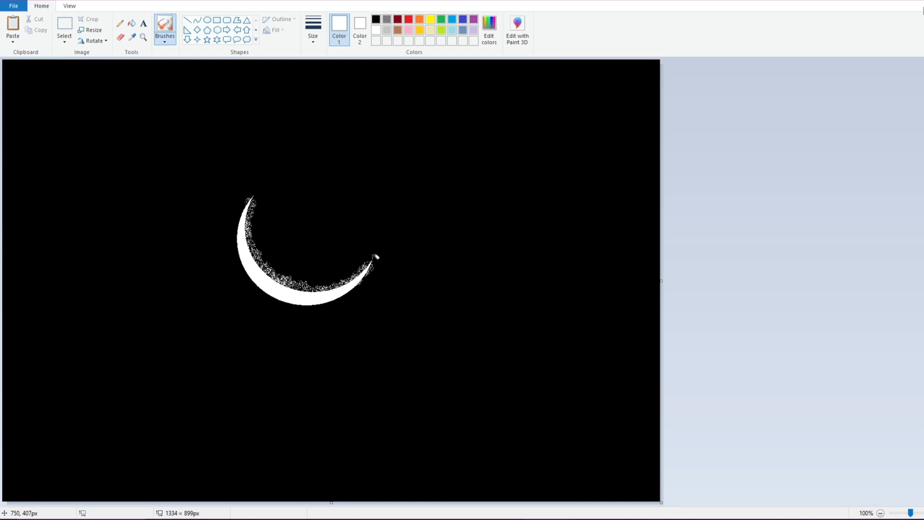
- Airbrush black speckles over the crescent's inner edge and tips to roughen and fade them
click(375, 21)
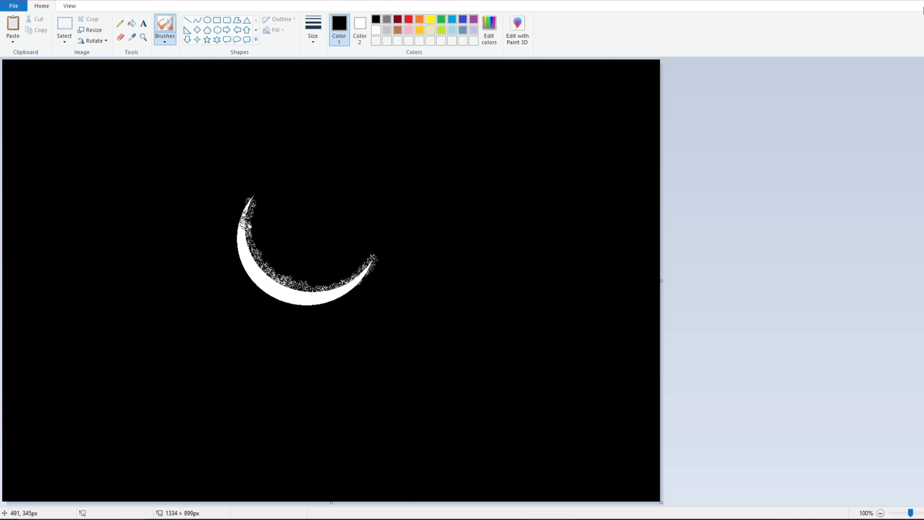
mouse_move(239, 226)
mouse_down()
mouse_move(253, 264)
mouse_move(270, 277)
mouse_move(325, 287)
mouse_move(348, 271)
mouse_up()
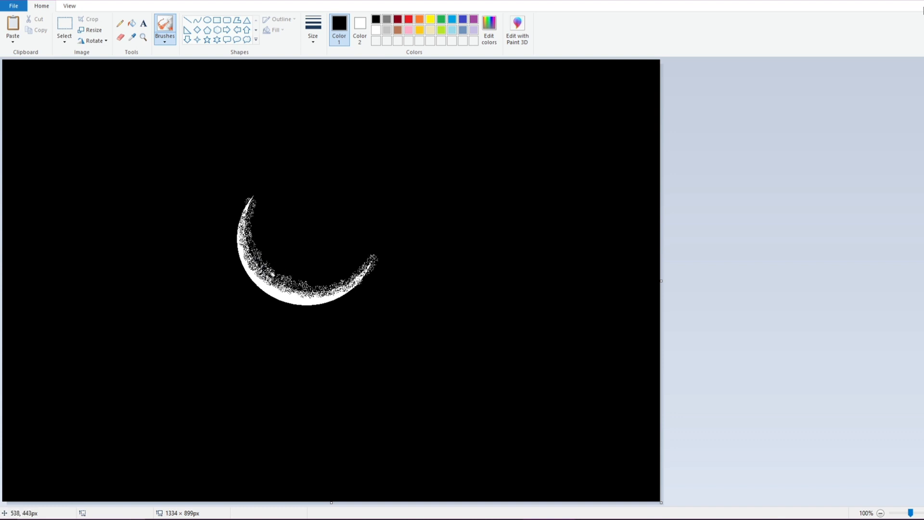
drag(377, 268, 369, 279)
mouse_move(289, 282)
mouse_down()
mouse_move(318, 290)
mouse_move(351, 278)
mouse_move(261, 255)
mouse_move(251, 210)
mouse_up()
drag(284, 258, 348, 282)
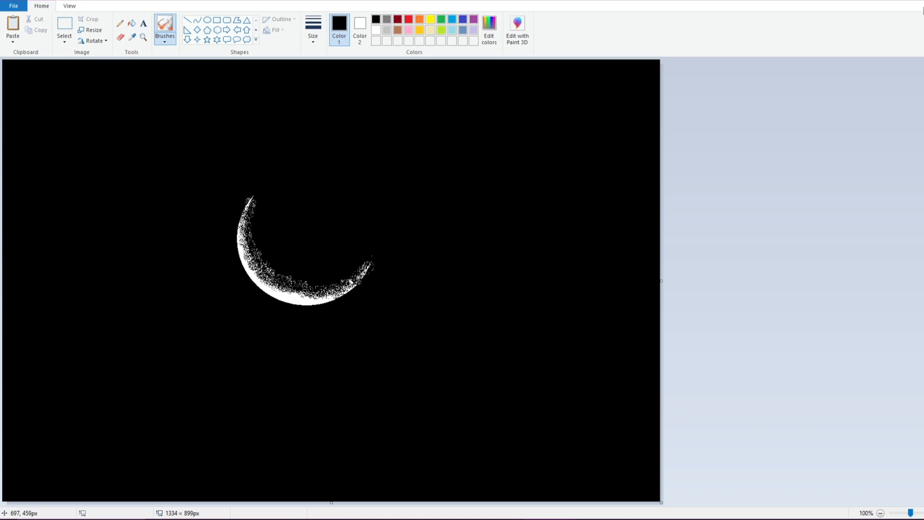
- Copy a rectangular area of about 372 by 401 px around the crescent moon and paste it into the green bridge landscape
click(64, 26)
drag(205, 153, 390, 351)
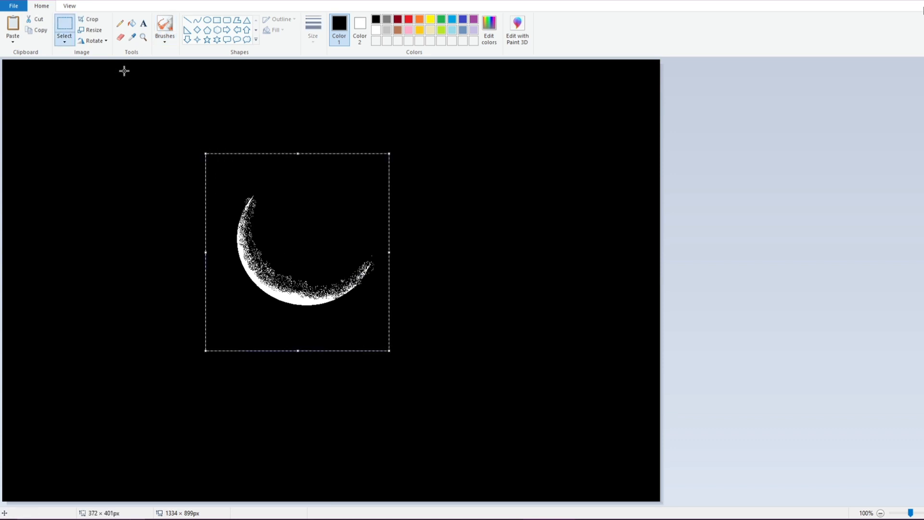
right_click(207, 195)
click(231, 212)
key(ctrl+v)
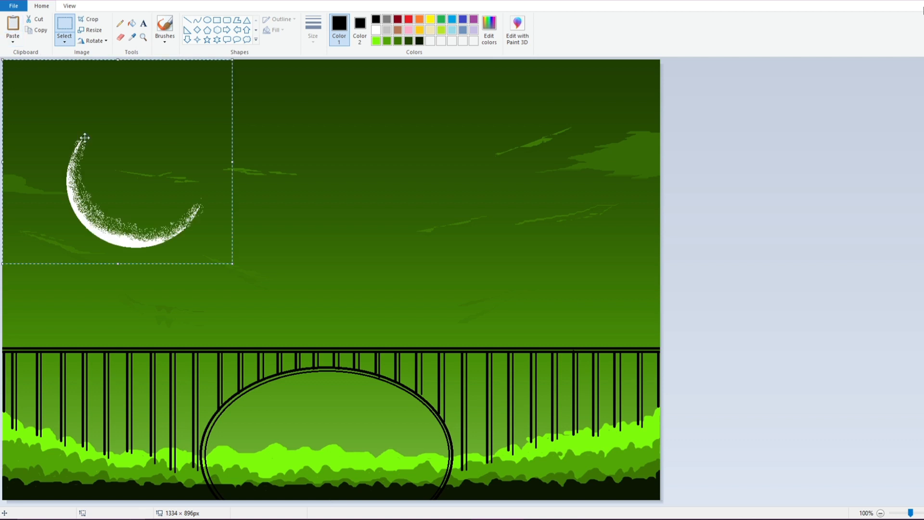
- Shrink the pasted moon selection to about 367 by 324 px and place it in the sky above the bridge arch
drag(113, 163, 340, 187)
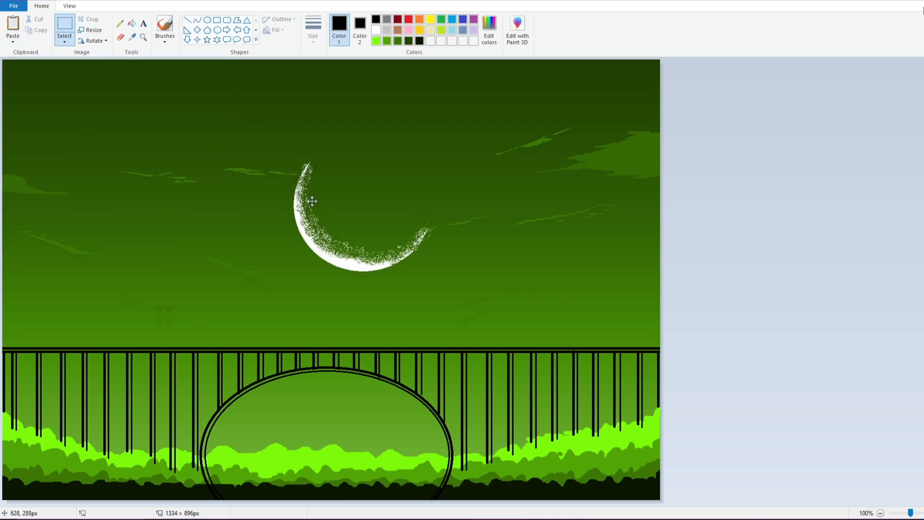
drag(458, 286, 434, 274)
drag(331, 83, 331, 93)
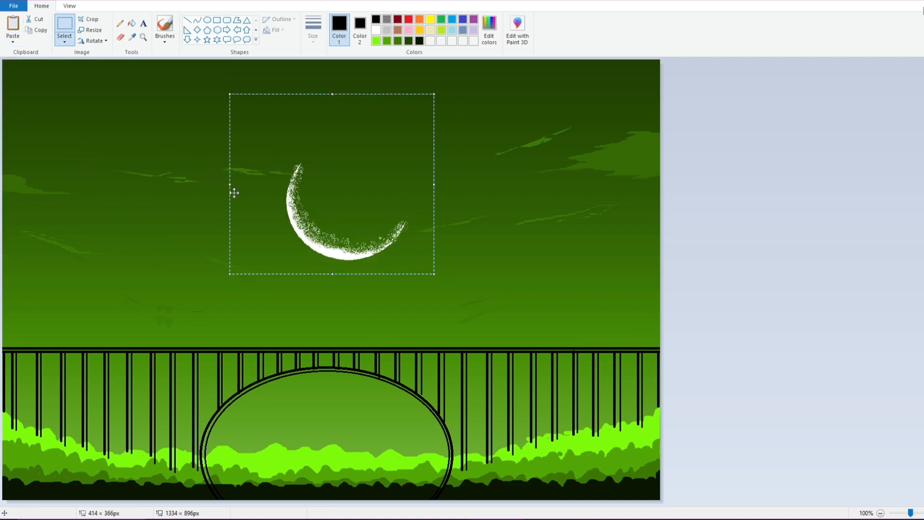
drag(232, 190, 267, 182)
drag(359, 94, 359, 114)
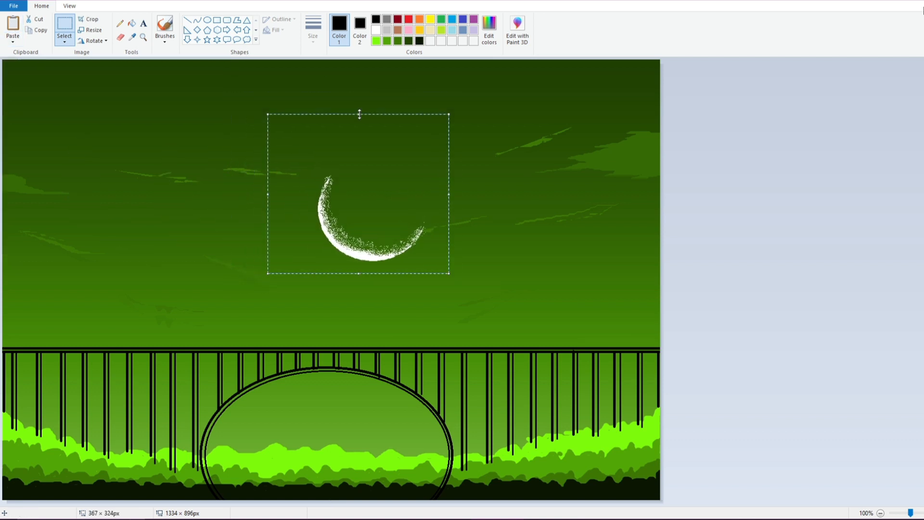
drag(350, 221, 321, 213)
click(221, 202)
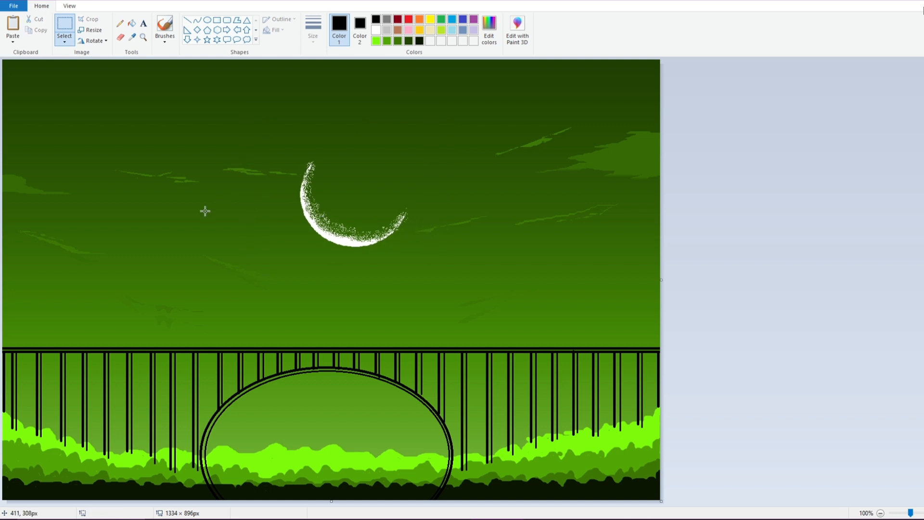
- Draw three solid white circles inside the bridge arch, a large one in the middle and a smaller one on each side
click(360, 29)
click(377, 30)
click(339, 29)
click(378, 31)
click(207, 20)
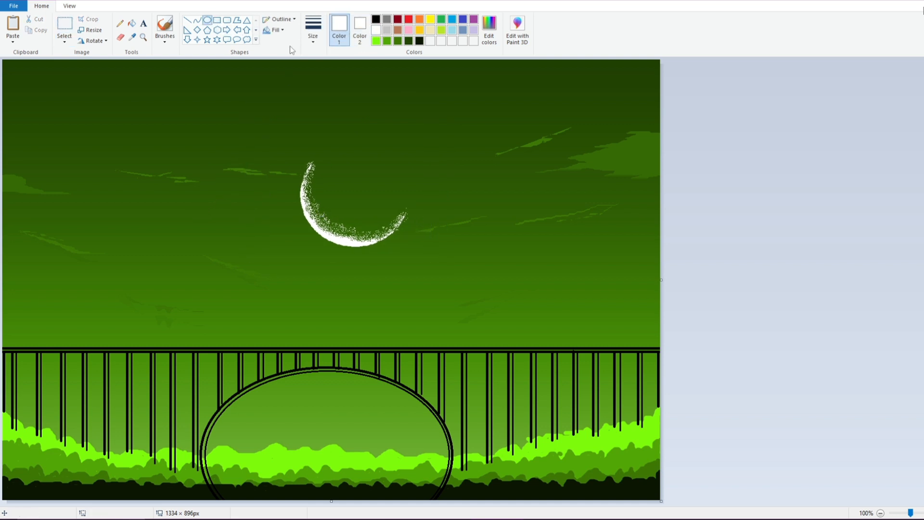
click(275, 30)
click(284, 67)
mouse_move(288, 414)
mouse_down()
mouse_move(313, 441)
mouse_move(307, 426)
mouse_move(264, 418)
mouse_move(271, 426)
mouse_up()
click(296, 410)
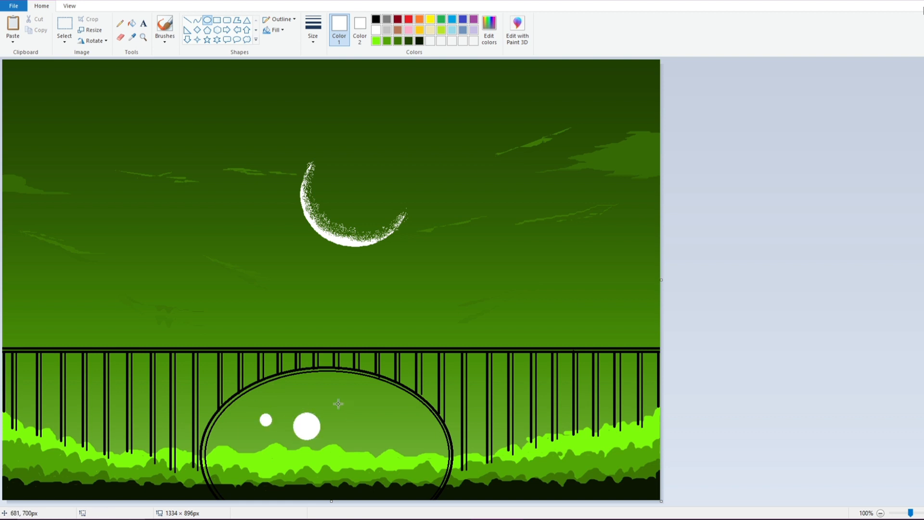
drag(334, 402, 342, 410)
click(332, 388)
- Scatter small white pencil dots as stars across the sky and inside the bridge arch
click(120, 23)
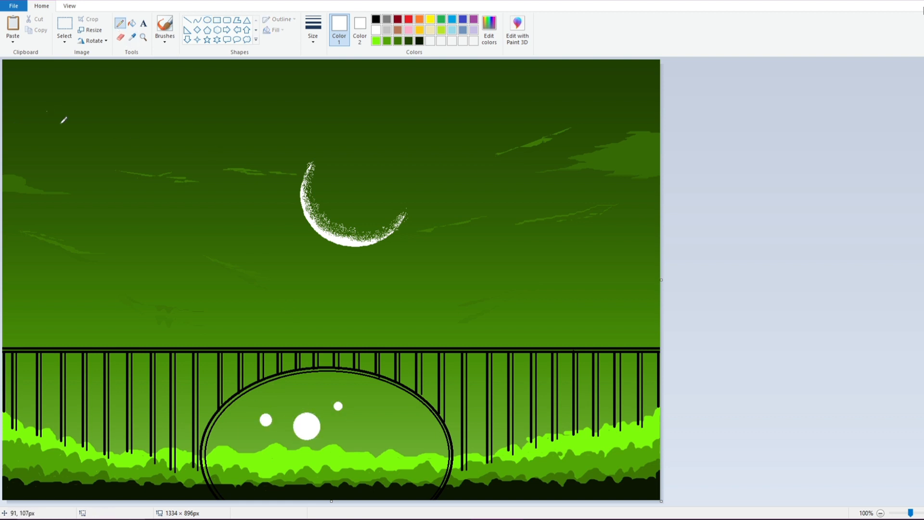
click(312, 26)
click(336, 113)
click(114, 77)
click(114, 97)
- Draw solid white four-point stars in the left sky, low above the bridge, by the right cloud and inside the crescent moon
click(197, 39)
click(313, 29)
click(314, 71)
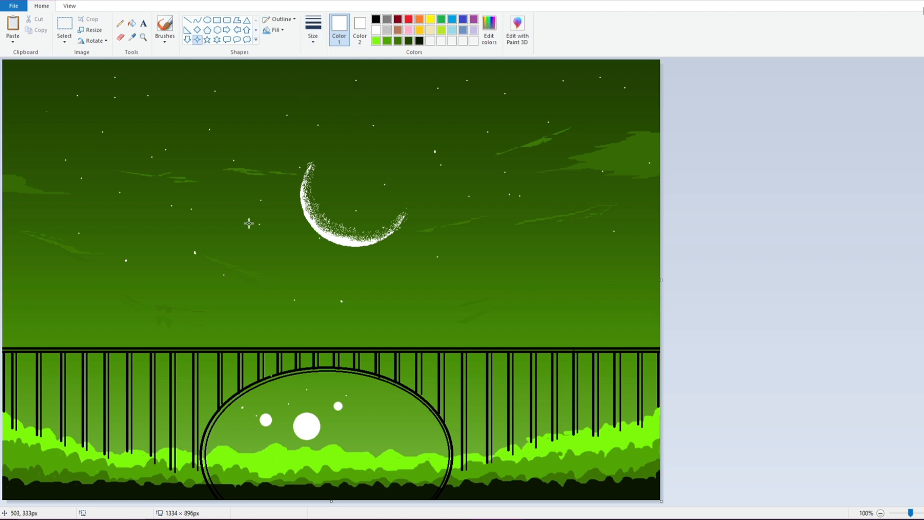
drag(140, 184, 150, 191)
click(317, 40)
click(326, 63)
drag(272, 268, 278, 272)
drag(550, 160, 555, 165)
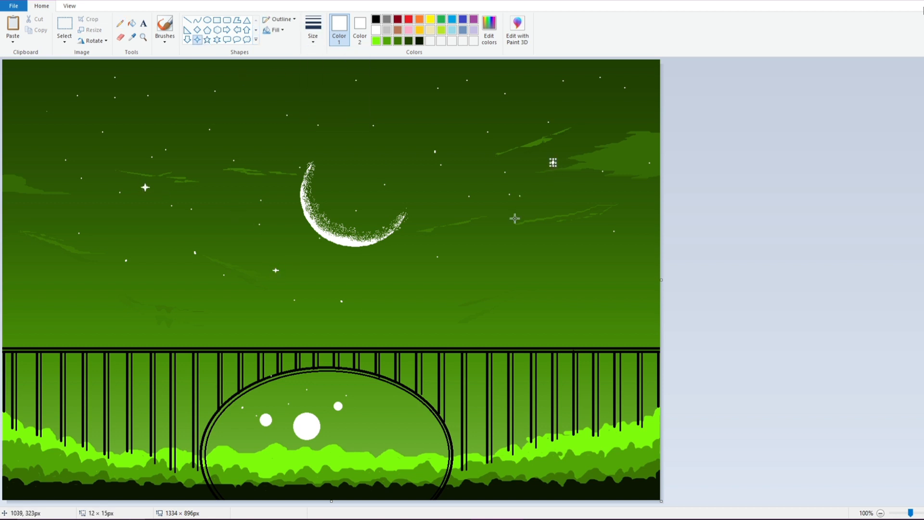
click(513, 216)
drag(345, 180, 354, 188)
click(295, 400)
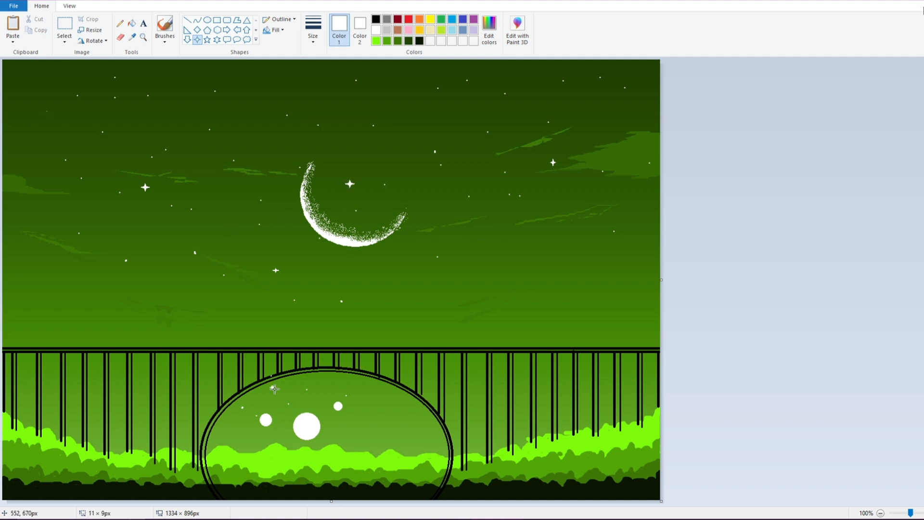
- Add a small white four-point star under the arch and more in varied sizes across the left, upper and right sky
drag(274, 389, 275, 390)
drag(192, 259, 197, 264)
drag(208, 181, 214, 186)
drag(52, 101, 60, 108)
drag(172, 92, 175, 97)
drag(302, 92, 311, 100)
drag(518, 225, 522, 228)
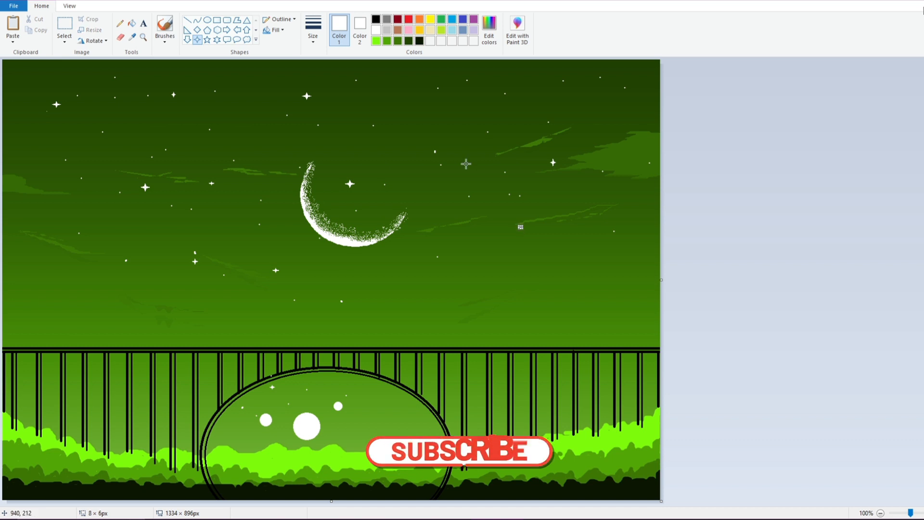
drag(463, 150, 469, 156)
drag(625, 124, 632, 130)
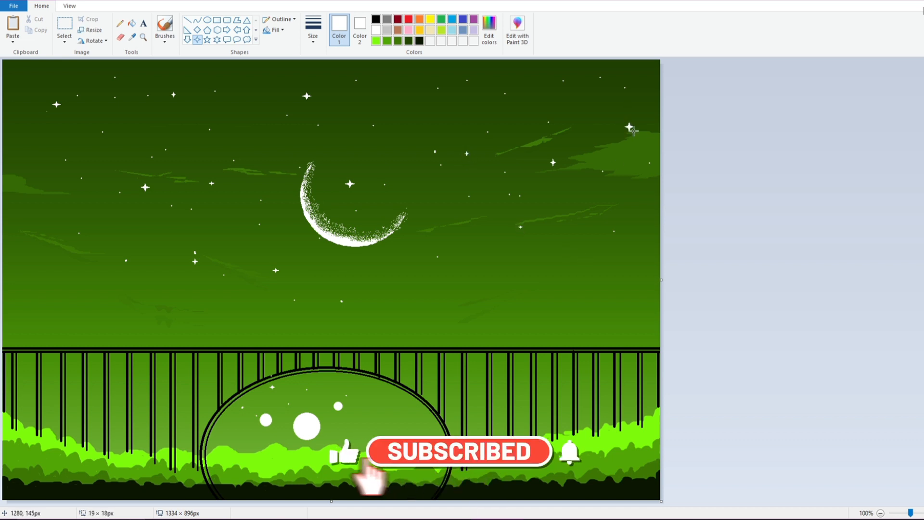
drag(39, 203, 46, 211)
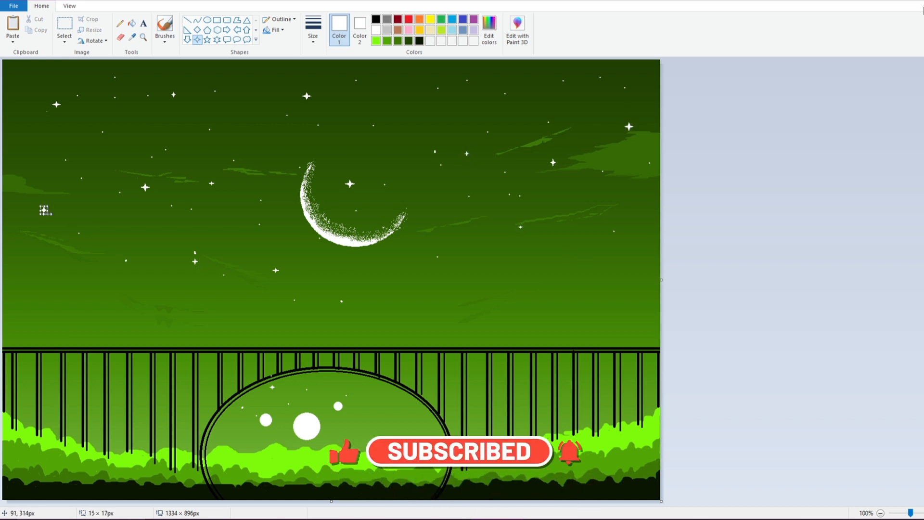
click(47, 239)
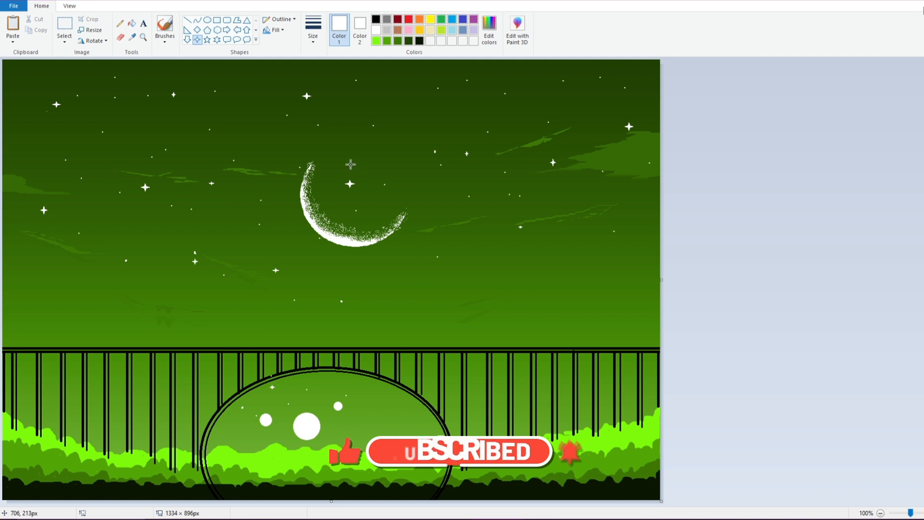